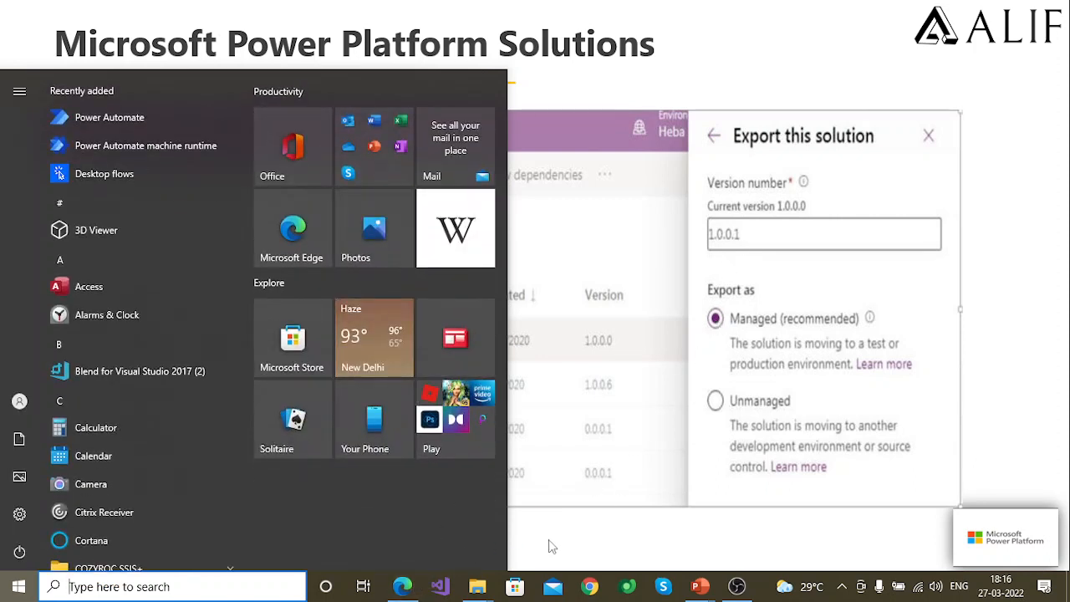
Switch to Power Apps in Microsoft Edge, check the available environments and open the solutions list of the demo environment.
{"action": "mouse_move", "coordinate": [409, 589]}
{"action": "left_click", "coordinate": [401, 589]}
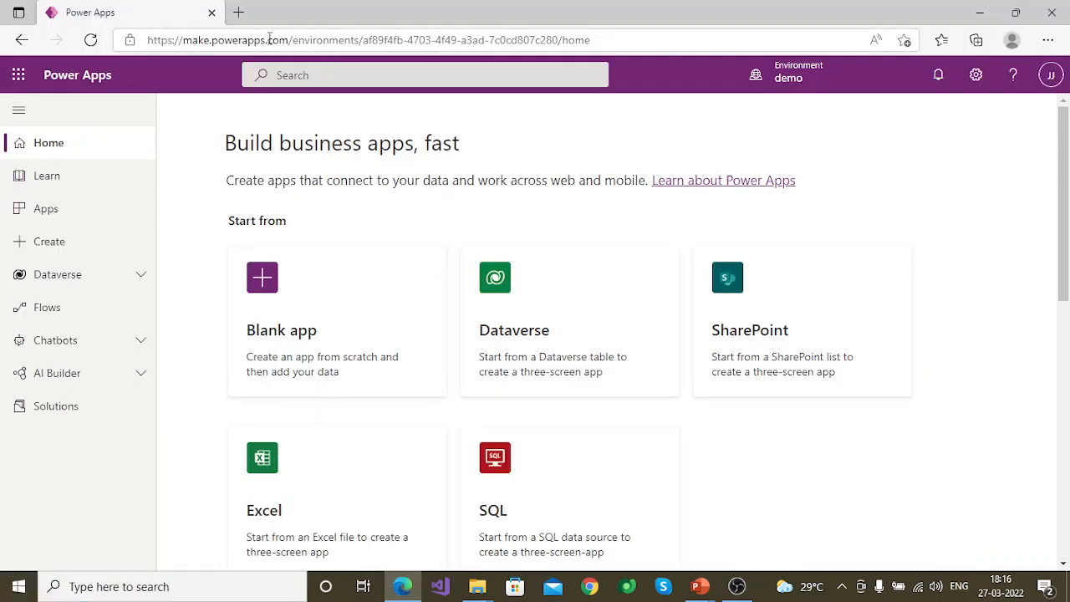
{"action": "left_click", "coordinate": [833, 76]}
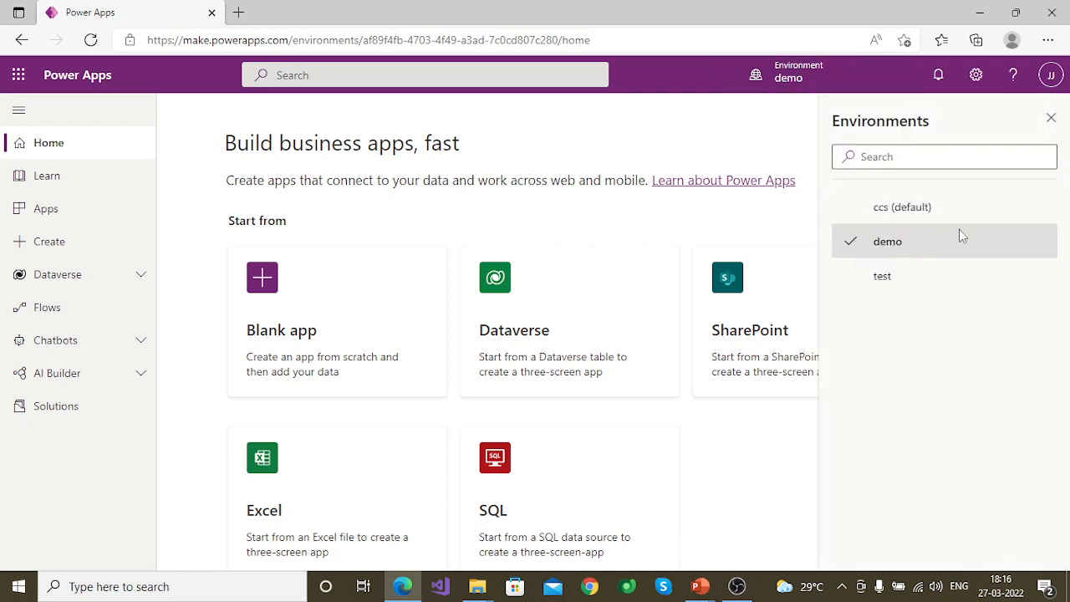
{"action": "left_click", "coordinate": [74, 413]}
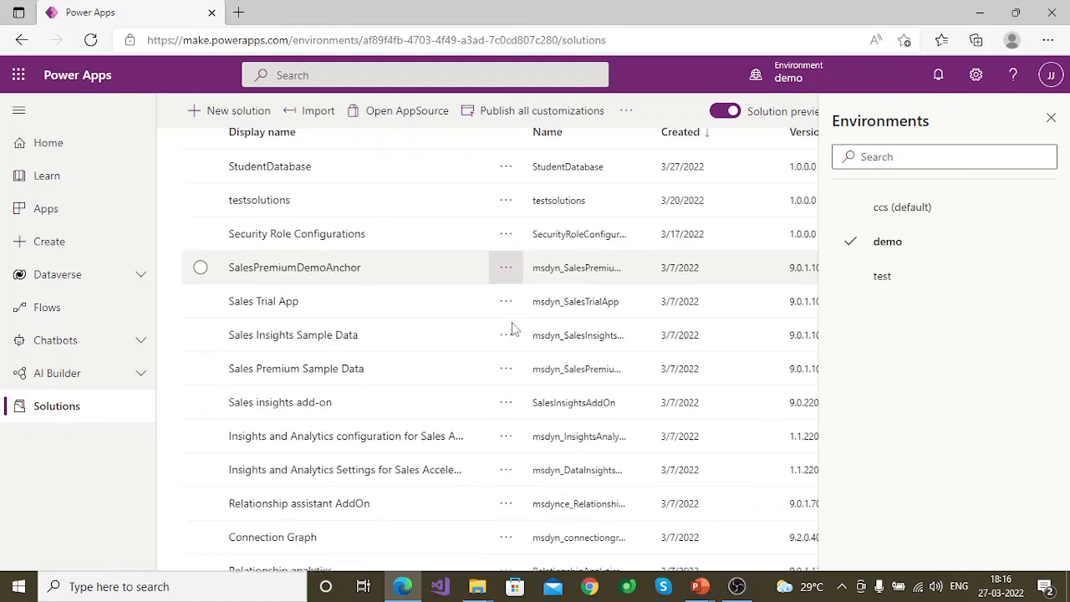
Start a new solution with the display name "Sample Solution".
{"action": "left_click", "coordinate": [234, 114]}
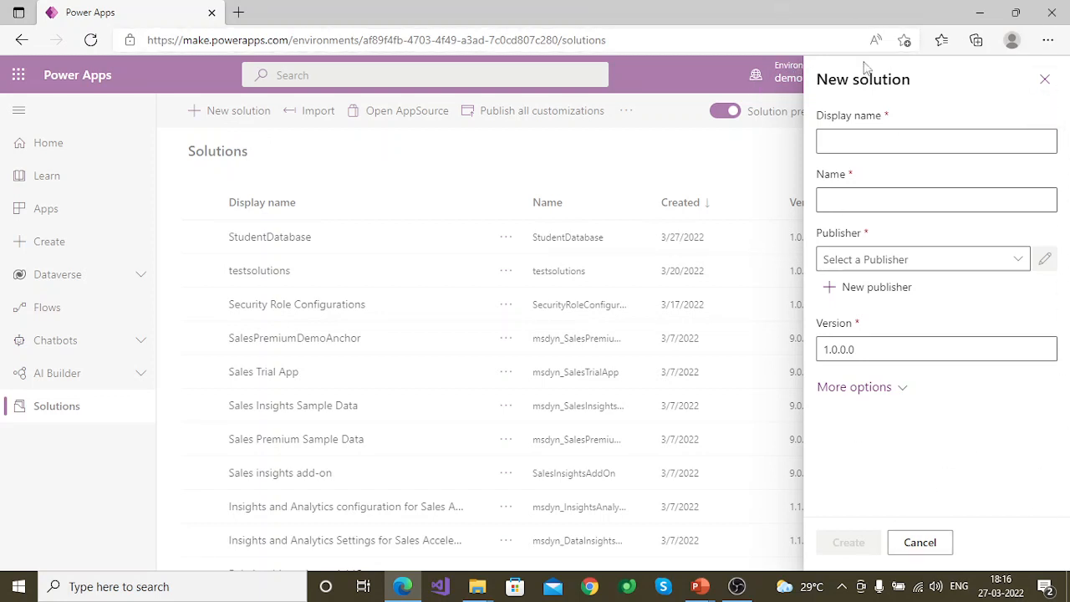
{"action": "left_click", "coordinate": [866, 144]}
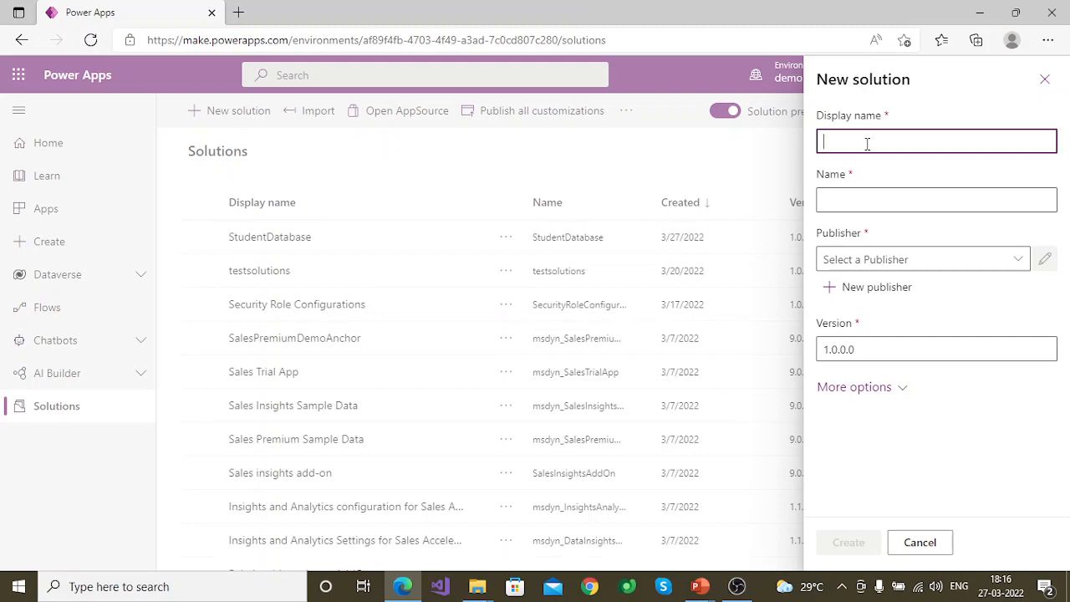
{"action": "type", "text": "Sample Solution"}
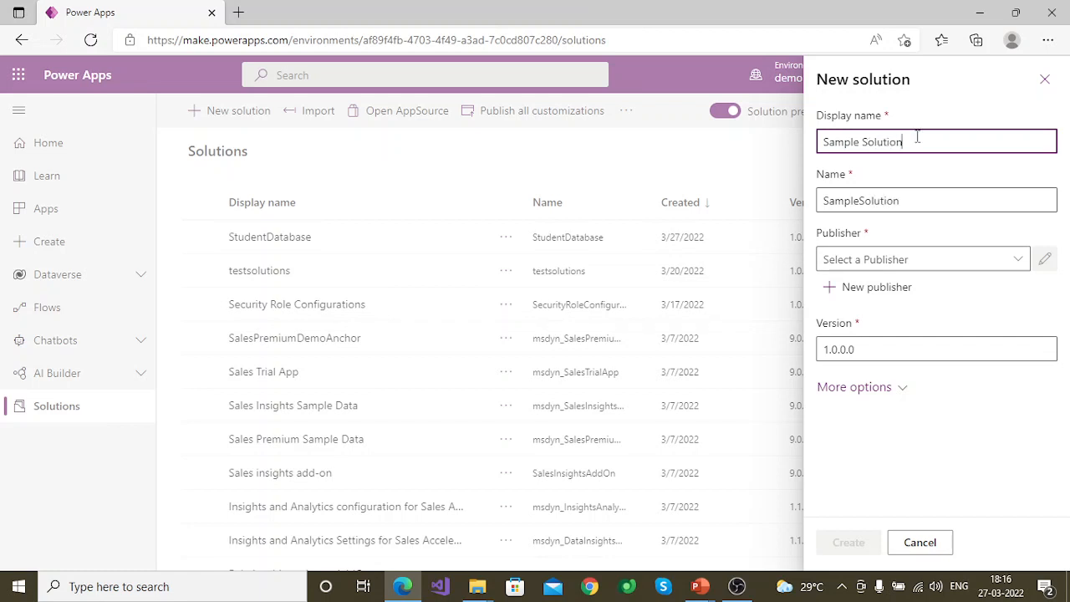
Look through the existing publishers available for the new solution.
{"action": "left_click", "coordinate": [1007, 264]}
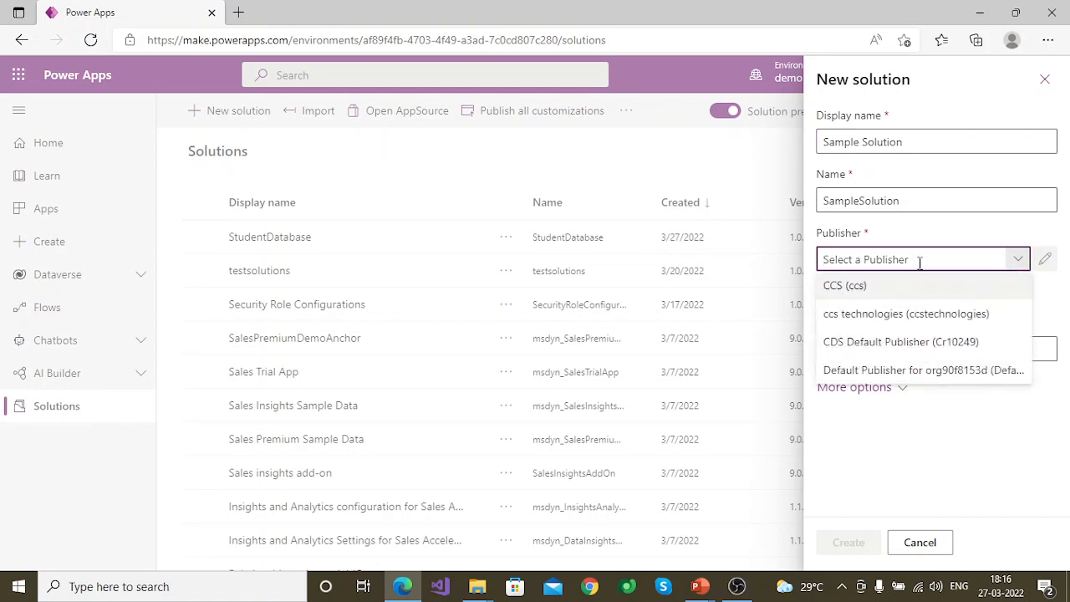
{"action": "left_click", "coordinate": [991, 237]}
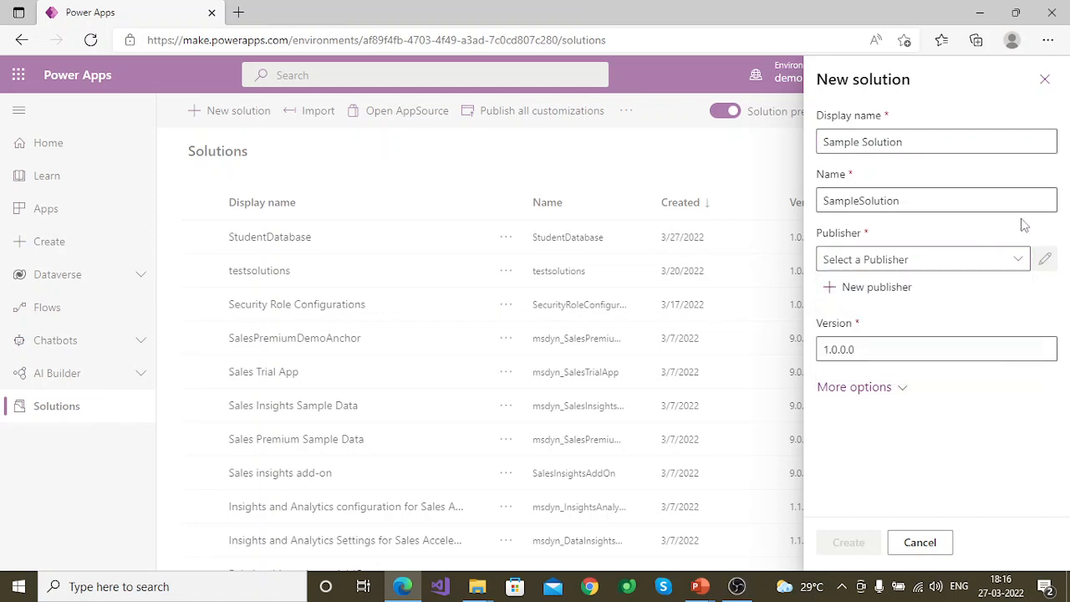
{"action": "left_click", "coordinate": [1020, 263]}
{"action": "left_click", "coordinate": [1015, 251]}
Start a new publisher with the display name "Alif Consulting" and the name "AlifConsulting".
{"action": "left_click", "coordinate": [881, 287]}
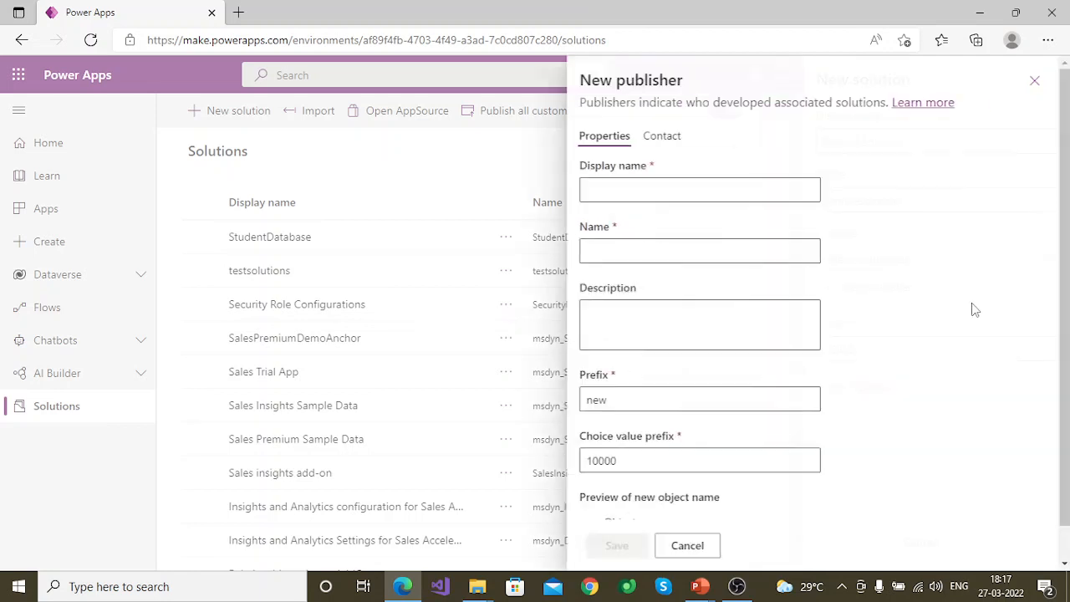
{"action": "left_click", "coordinate": [704, 191]}
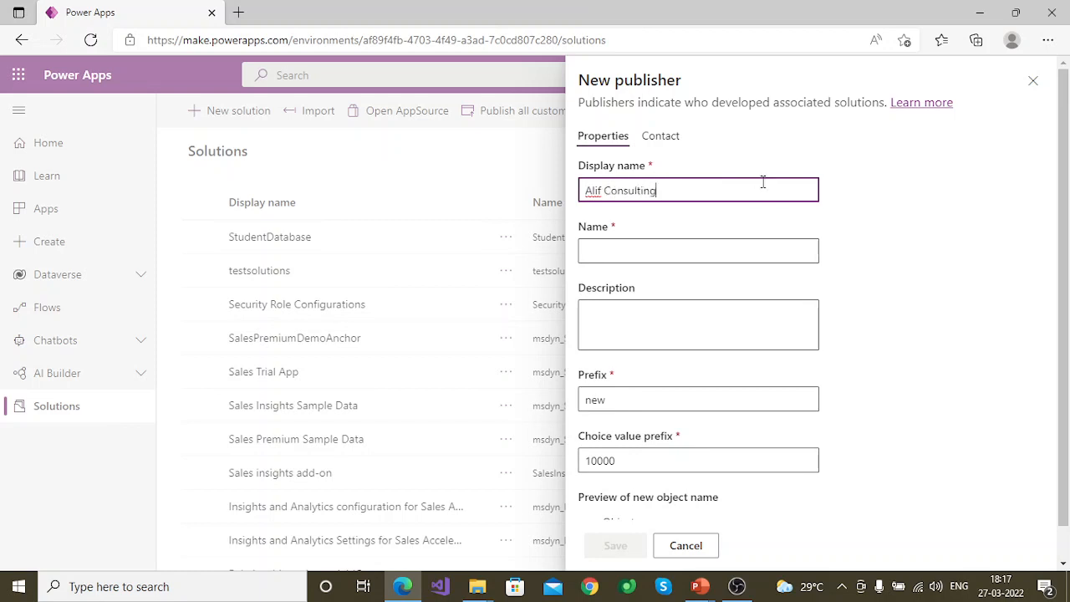
{"action": "left_click", "coordinate": [880, 222]}
{"action": "left_click", "coordinate": [673, 249]}
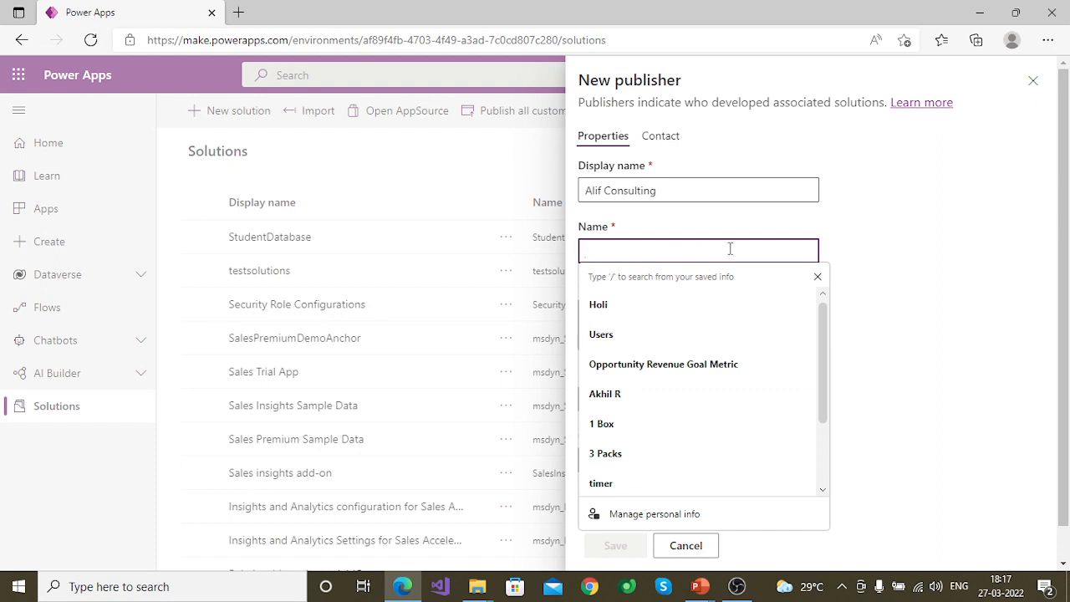
{"action": "key", "text": "Escape"}
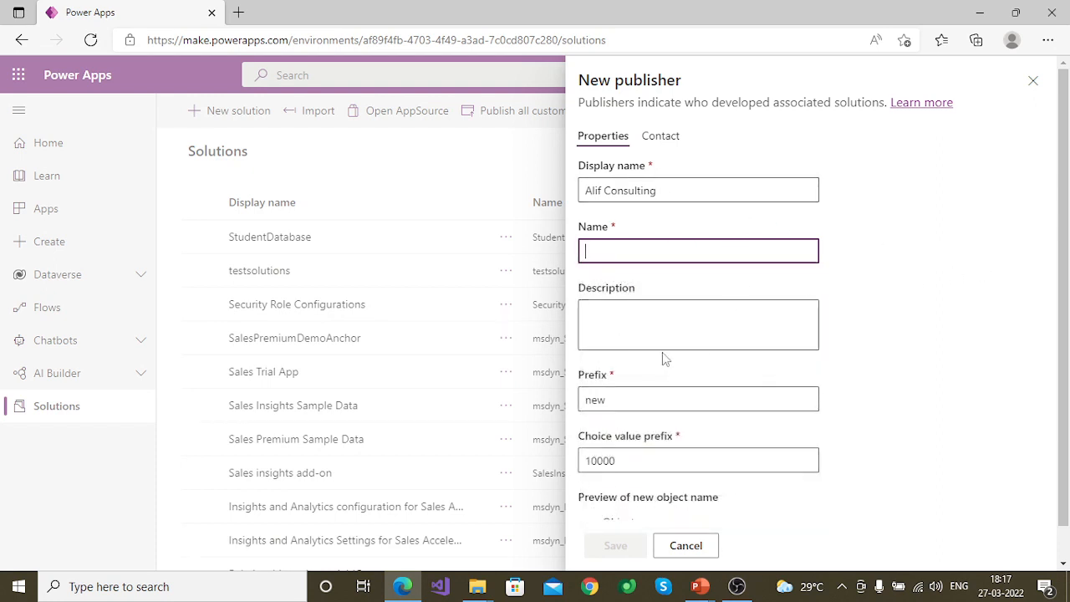
{"action": "left_click_drag", "start_coordinate": [677, 194], "coordinate": [561, 202]}
{"action": "key", "text": "ctrl+c"}
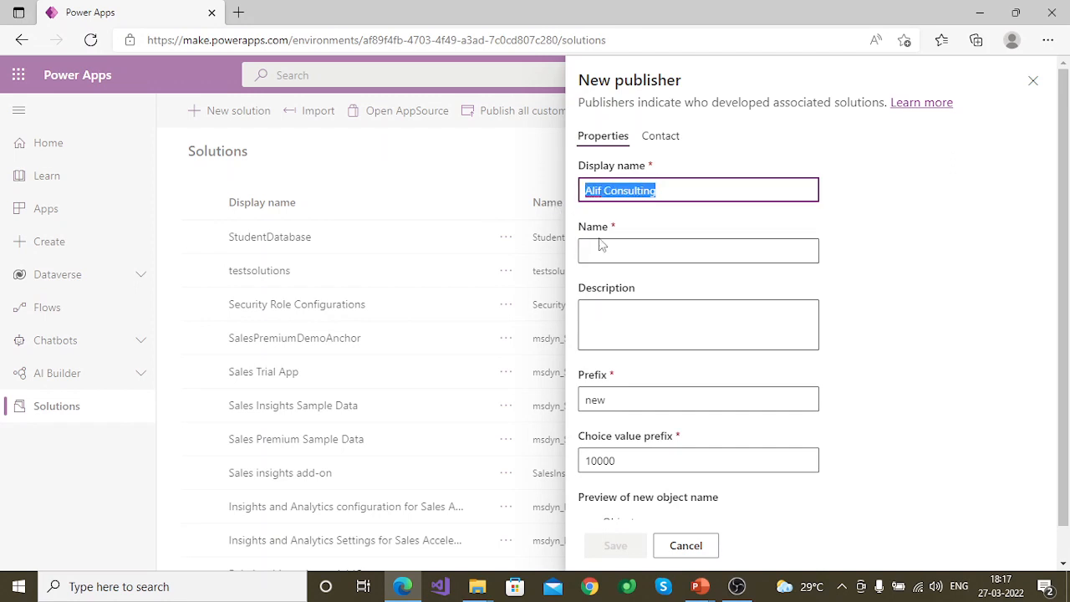
{"action": "left_click", "coordinate": [632, 250]}
{"action": "key", "text": "ctrl+v"}
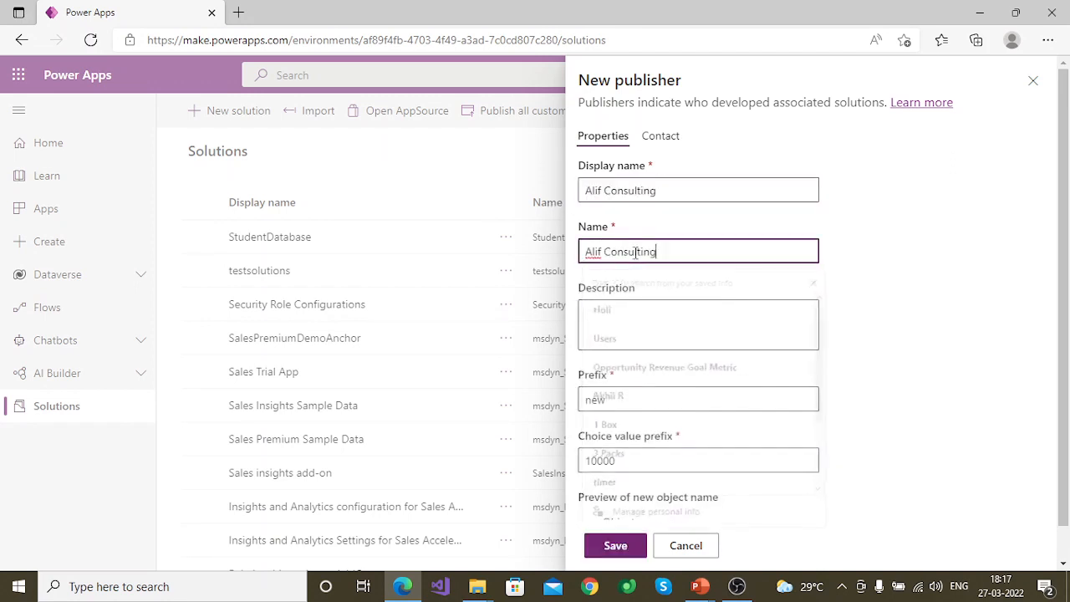
{"action": "left_click", "coordinate": [605, 251]}
{"action": "key", "text": "BackSpace"}
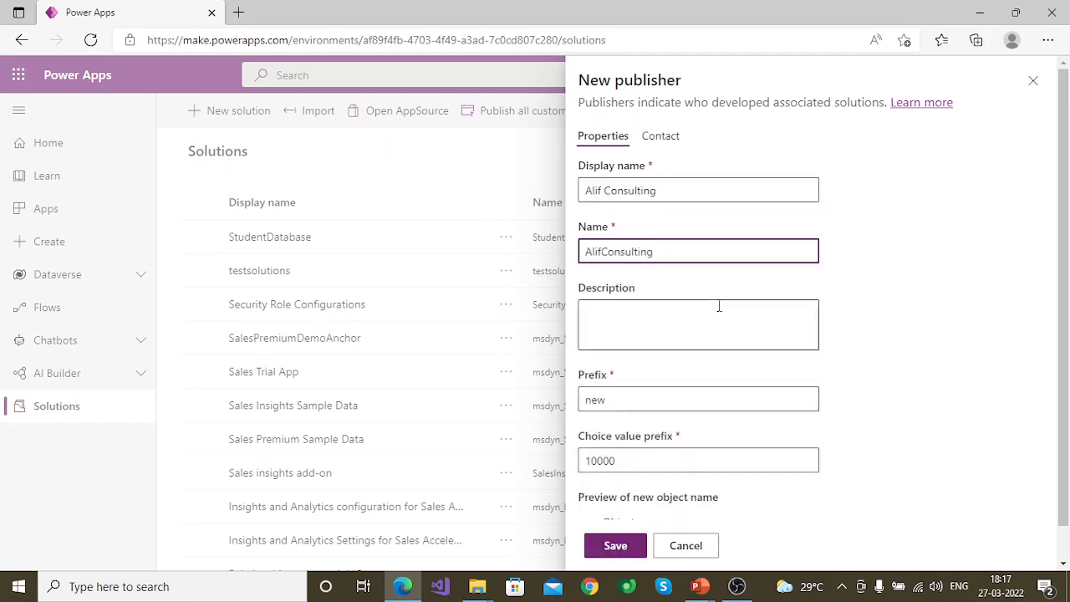
Set the new publisher's prefix to "alif".
{"action": "left_click", "coordinate": [891, 301]}
{"action": "left_click", "coordinate": [643, 402]}
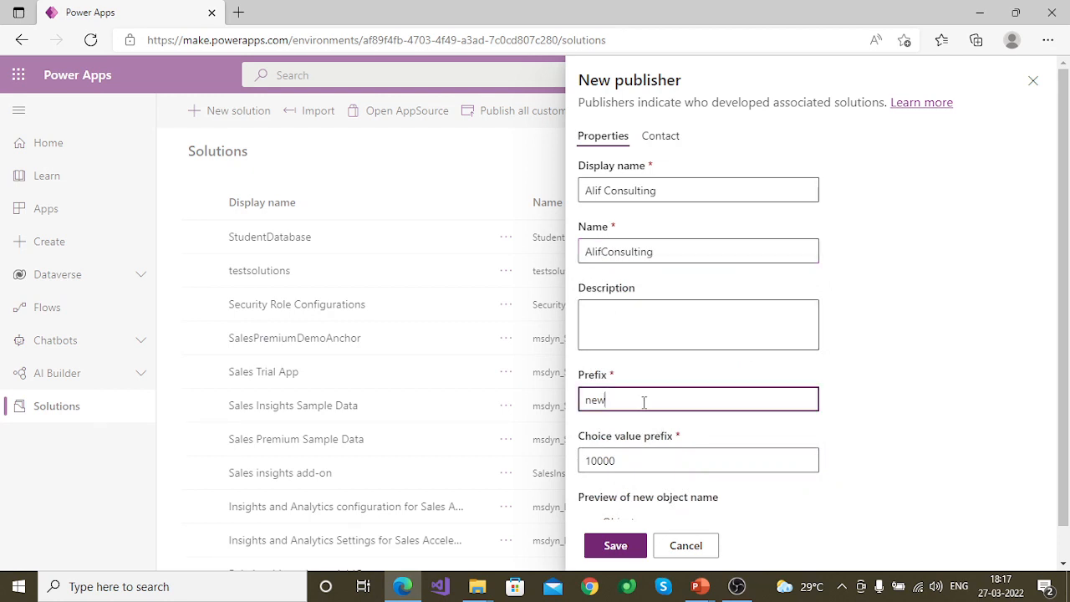
{"action": "double_click", "coordinate": [613, 400]}
{"action": "type", "text": "alif"}
{"action": "left_click", "coordinate": [937, 415]}
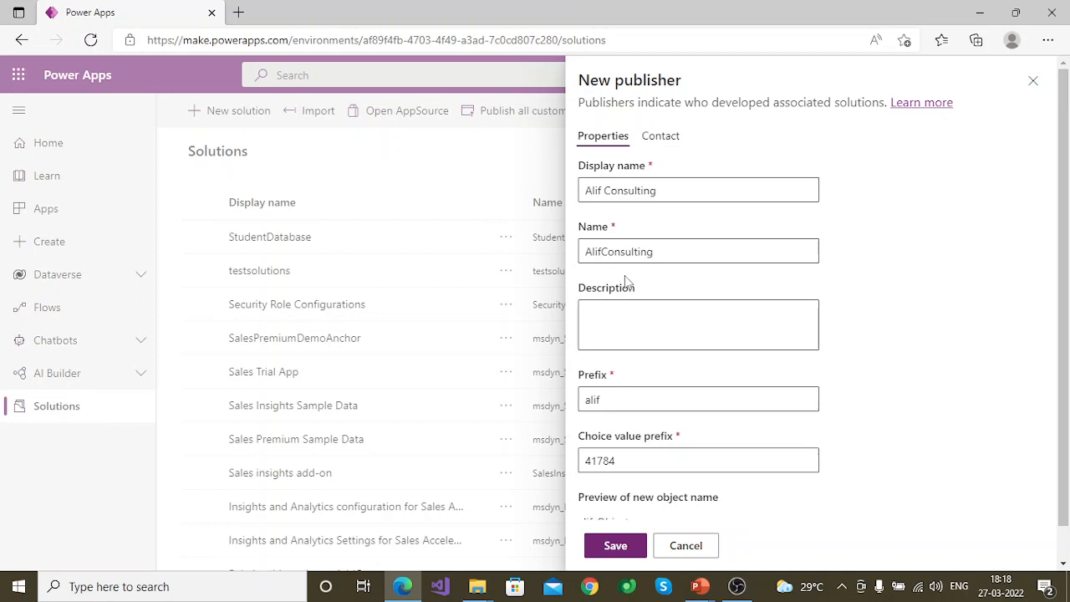
Examine the publisher's prefix and how it is used in the preview of the new object name.
{"action": "scroll", "coordinate": [673, 344], "scroll_direction": "down", "scroll_amount": 1}
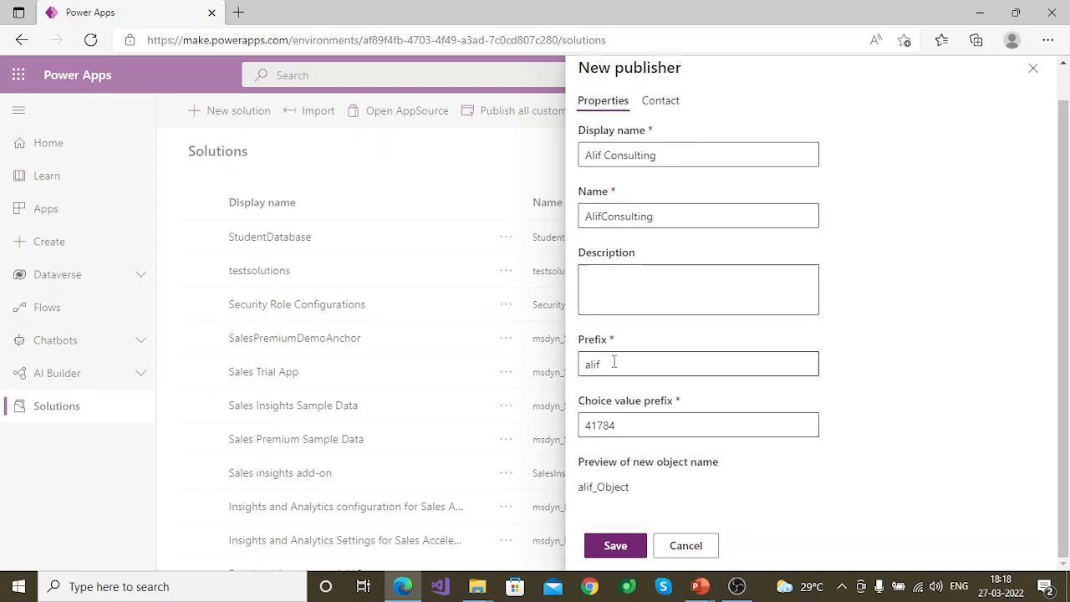
{"action": "left_click_drag", "start_coordinate": [607, 363], "coordinate": [583, 370]}
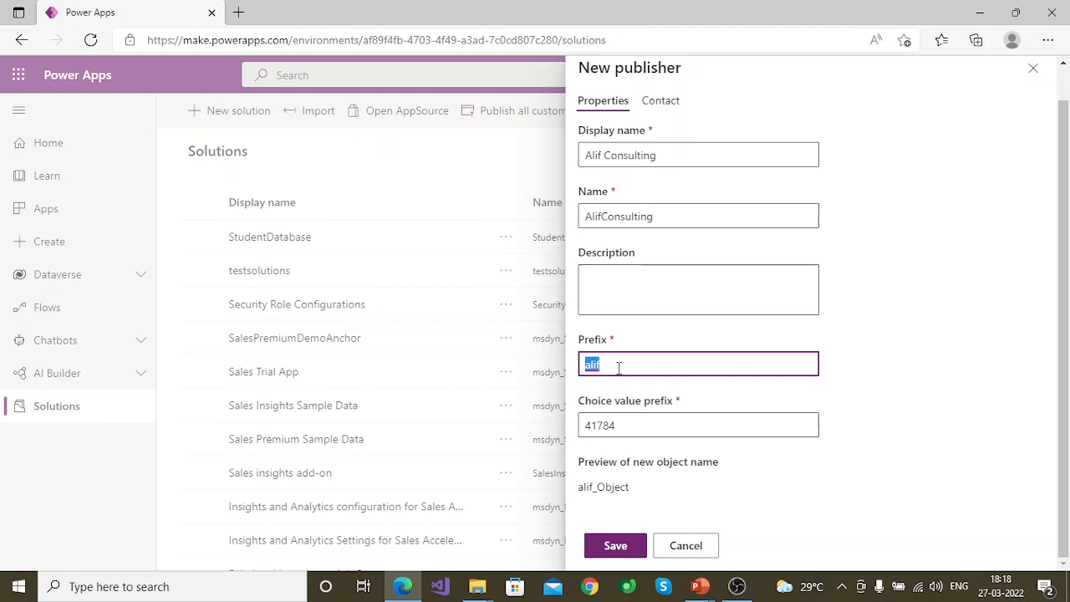
{"action": "left_click", "coordinate": [609, 363]}
{"action": "left_click_drag", "start_coordinate": [605, 363], "coordinate": [575, 371]}
{"action": "left_click", "coordinate": [608, 363]}
{"action": "double_click", "coordinate": [591, 365]}
{"action": "left_click", "coordinate": [800, 483]}
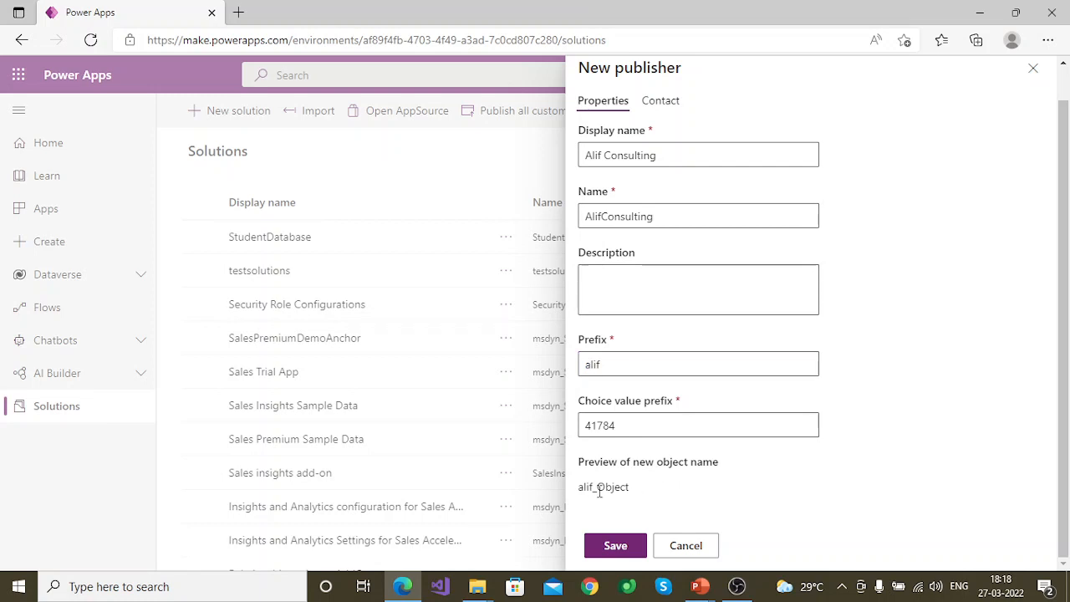
{"action": "mouse_move", "coordinate": [579, 487]}
{"action": "left_mouse_down"}
{"action": "mouse_move", "coordinate": [635, 485]}
{"action": "mouse_move", "coordinate": [596, 487]}
{"action": "left_mouse_up"}
{"action": "left_click", "coordinate": [632, 487]}
{"action": "scroll", "coordinate": [949, 452], "scroll_direction": "up", "scroll_amount": 1}
{"action": "scroll", "coordinate": [948, 452], "scroll_direction": "down", "scroll_amount": 1}
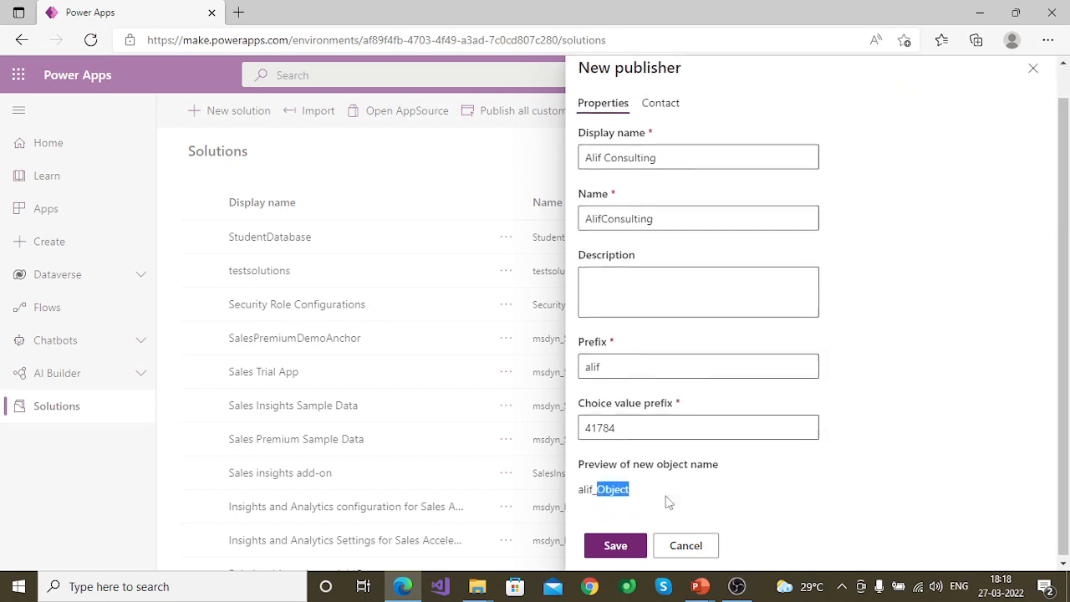
Save the new publisher and choose Alif Consulting (AlifConsulting) as the publisher of the solution.
{"action": "left_click", "coordinate": [616, 544]}
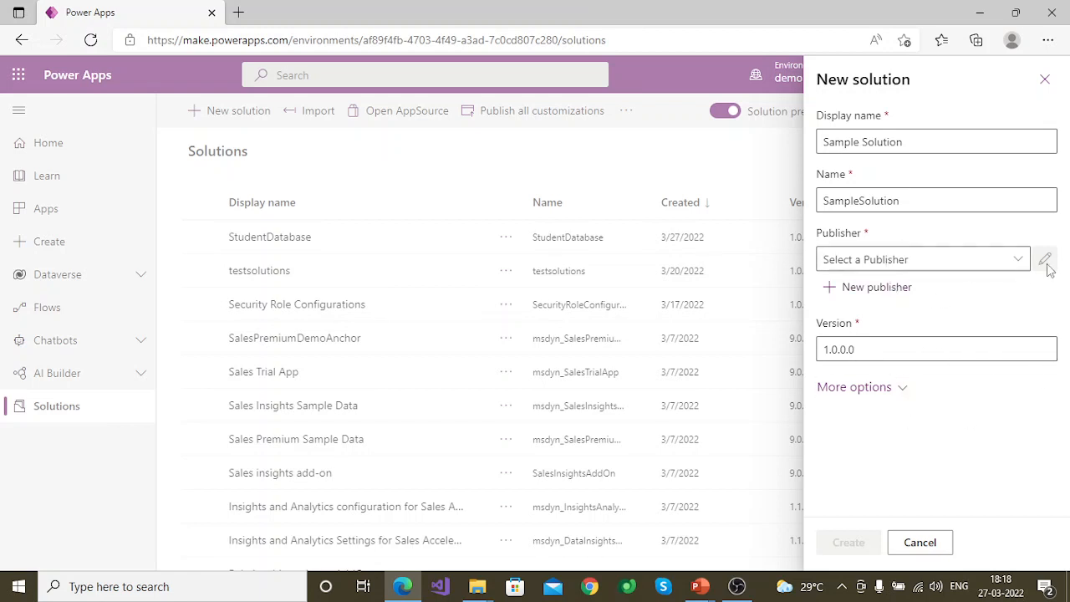
{"action": "left_click", "coordinate": [1016, 264]}
{"action": "left_click", "coordinate": [830, 283]}
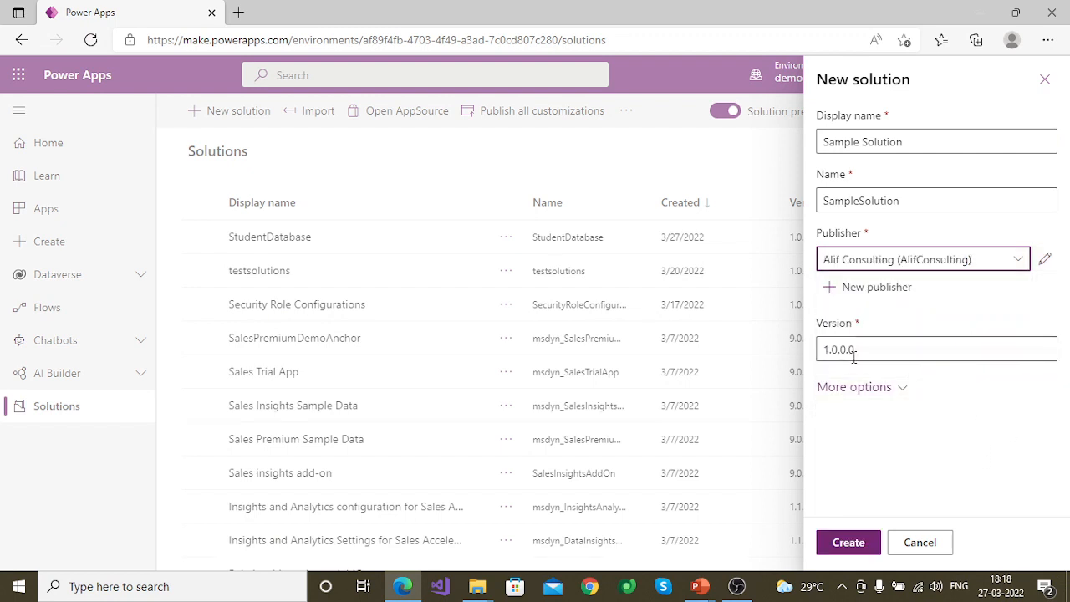
Check the additional options of the new solution and create it.
{"action": "left_click", "coordinate": [891, 387]}
{"action": "scroll", "coordinate": [939, 429], "scroll_direction": "down", "scroll_amount": 2}
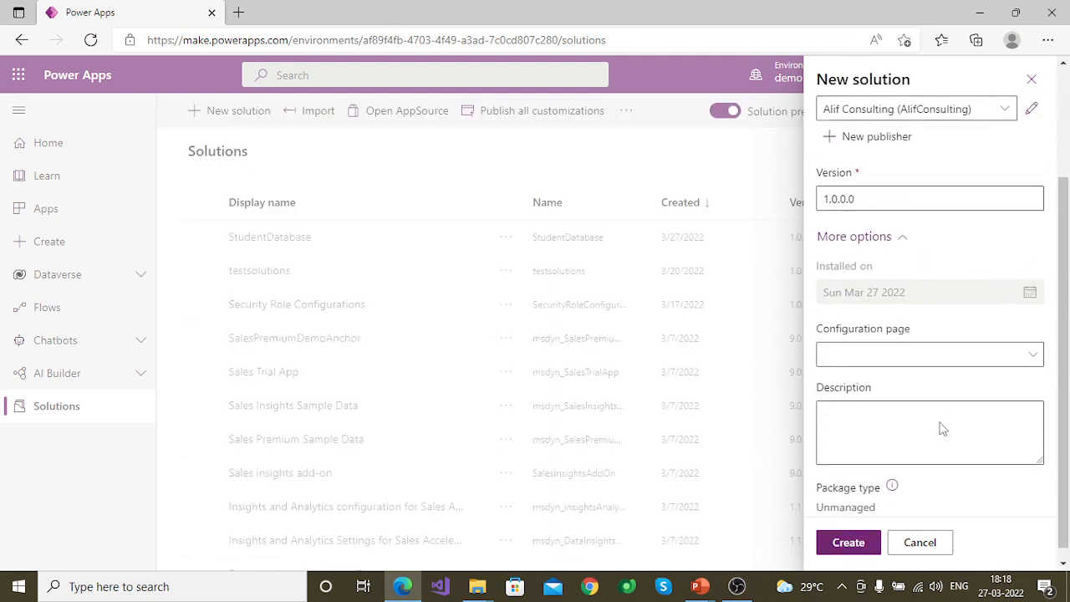
{"action": "scroll", "coordinate": [942, 429], "scroll_direction": "up", "scroll_amount": 2}
{"action": "left_click", "coordinate": [849, 541]}
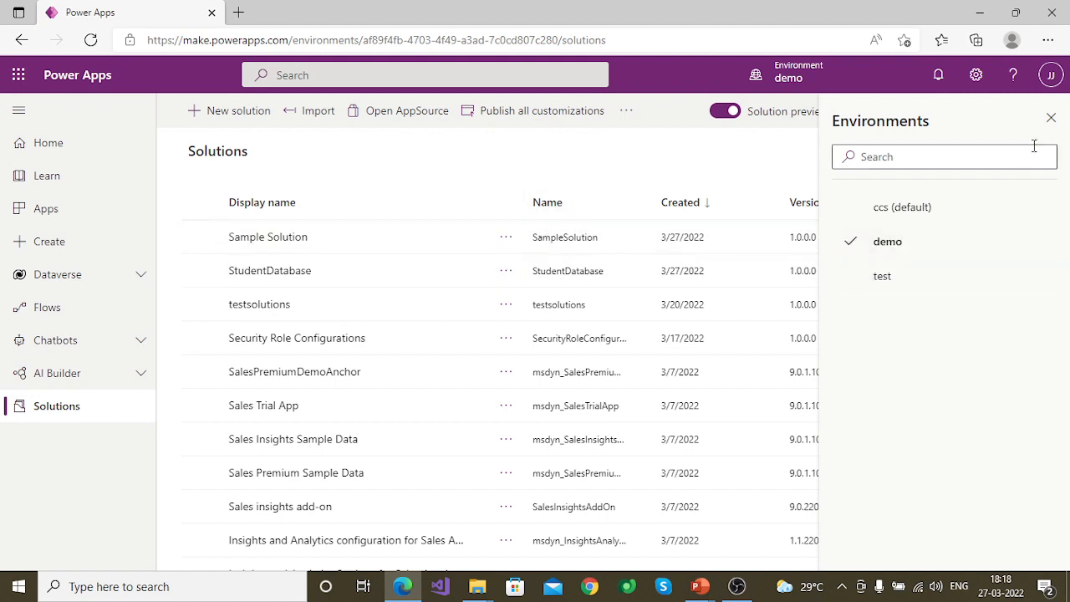
Open Sample Solution and add the existing model-driven app "Sample App" to it.
{"action": "left_click", "coordinate": [1051, 118]}
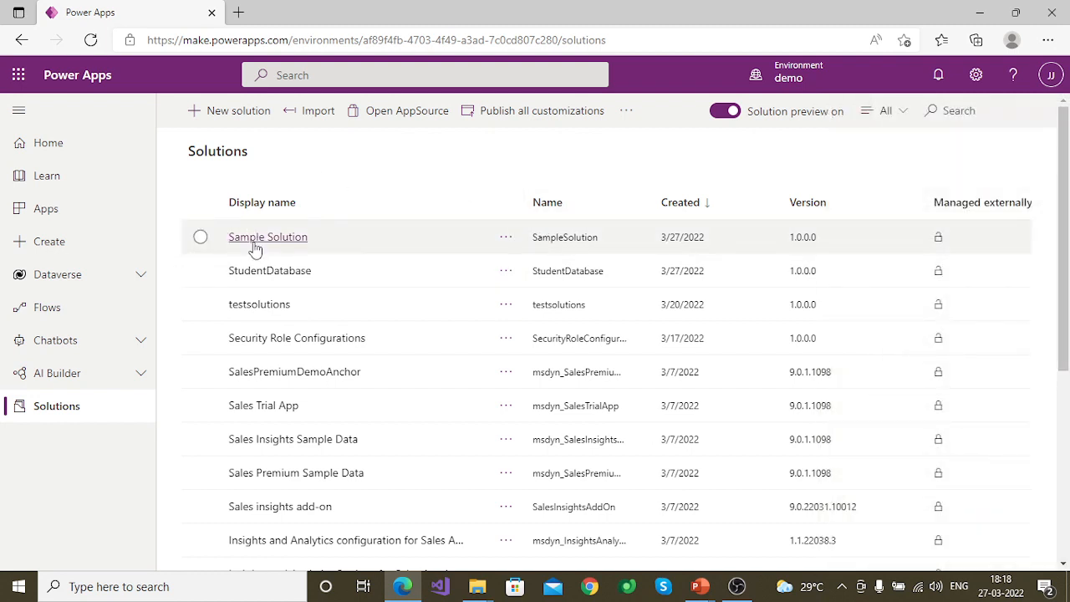
{"action": "left_click", "coordinate": [255, 244]}
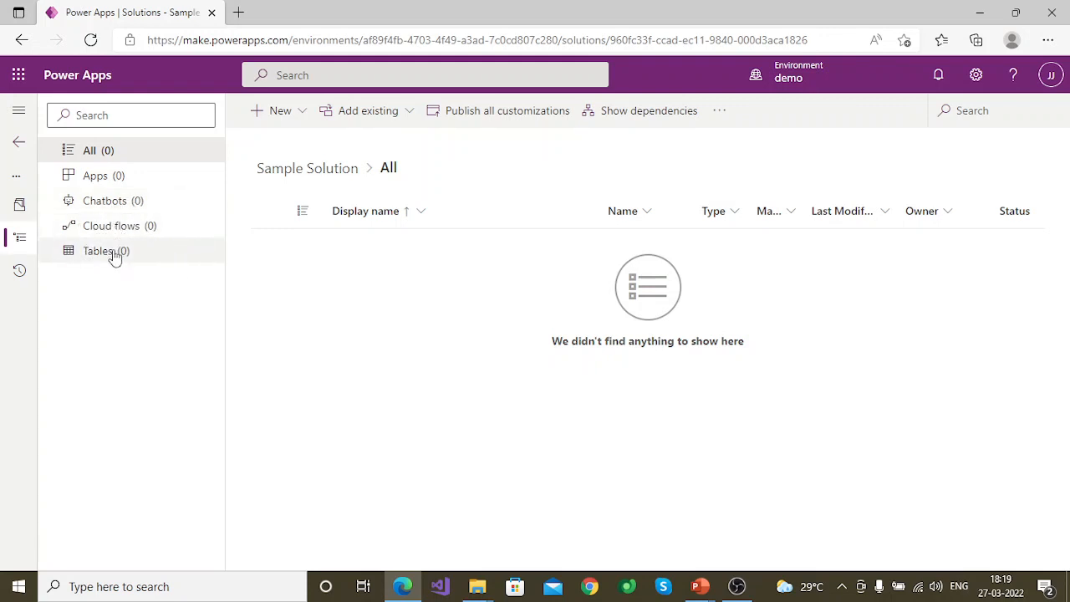
{"action": "left_click", "coordinate": [399, 114]}
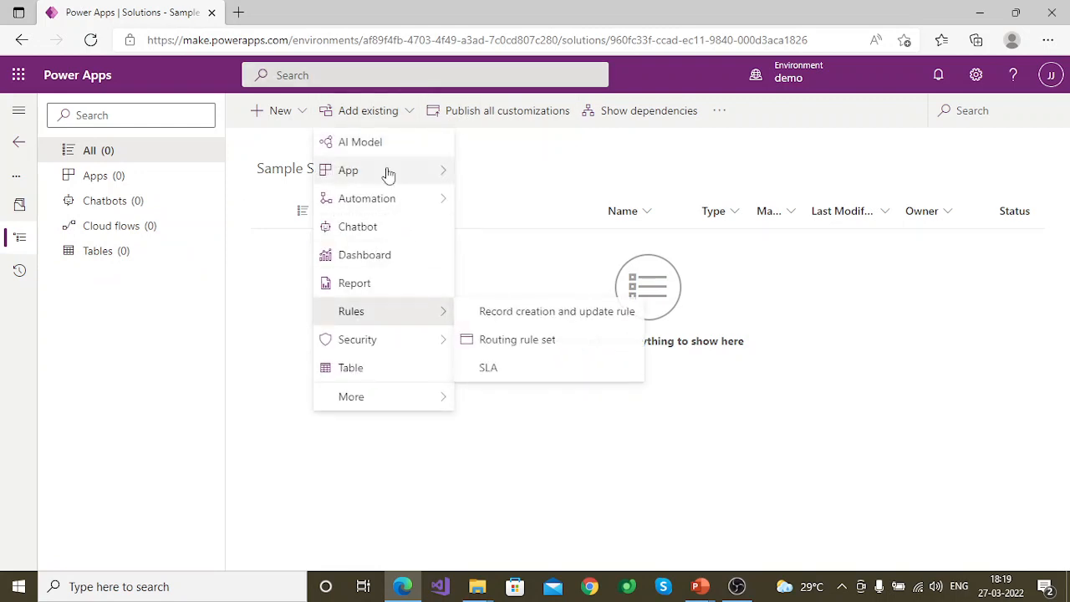
{"action": "mouse_move", "coordinate": [389, 173]}
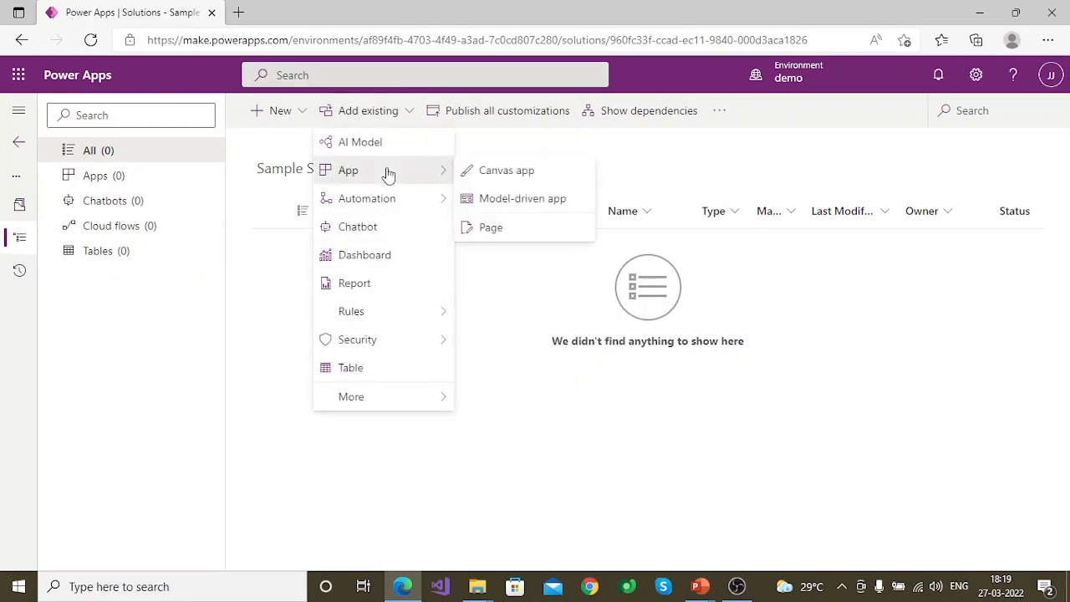
{"action": "left_click", "coordinate": [522, 201]}
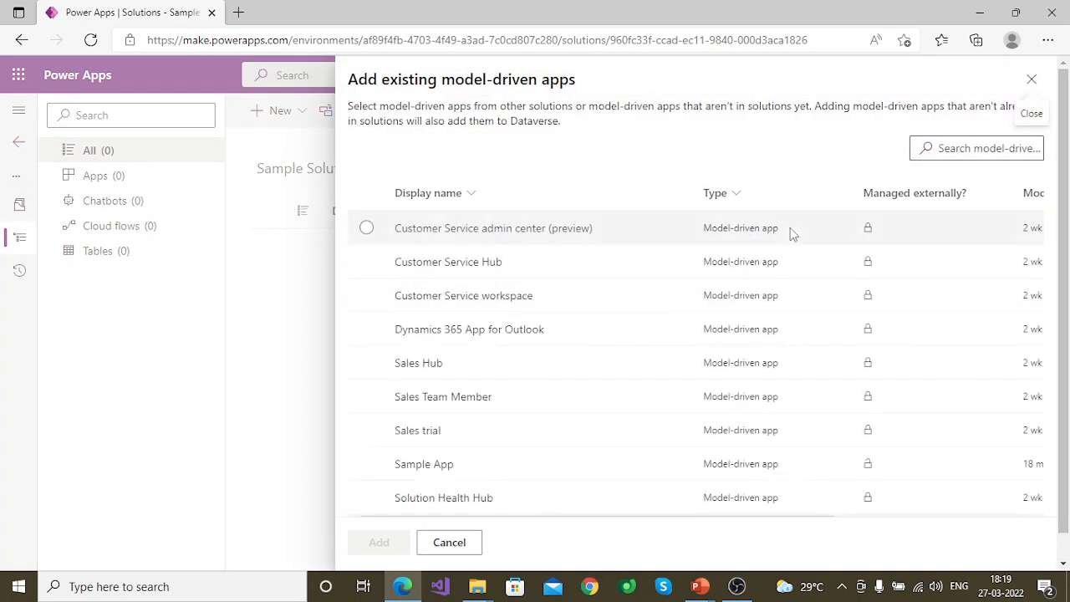
{"action": "scroll", "coordinate": [585, 393], "scroll_direction": "down", "scroll_amount": 1}
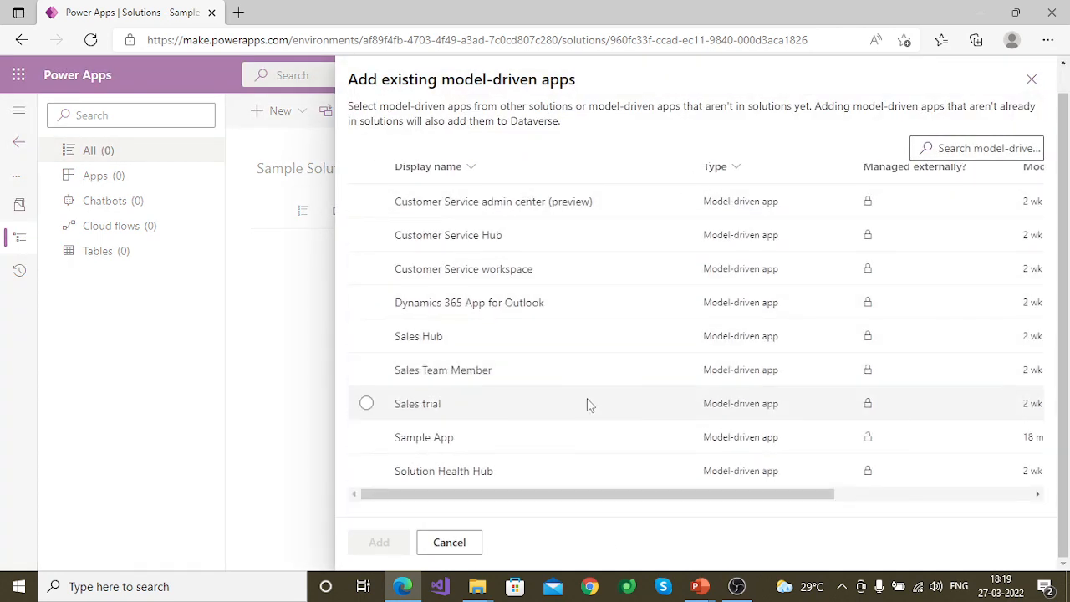
{"action": "left_click", "coordinate": [366, 436]}
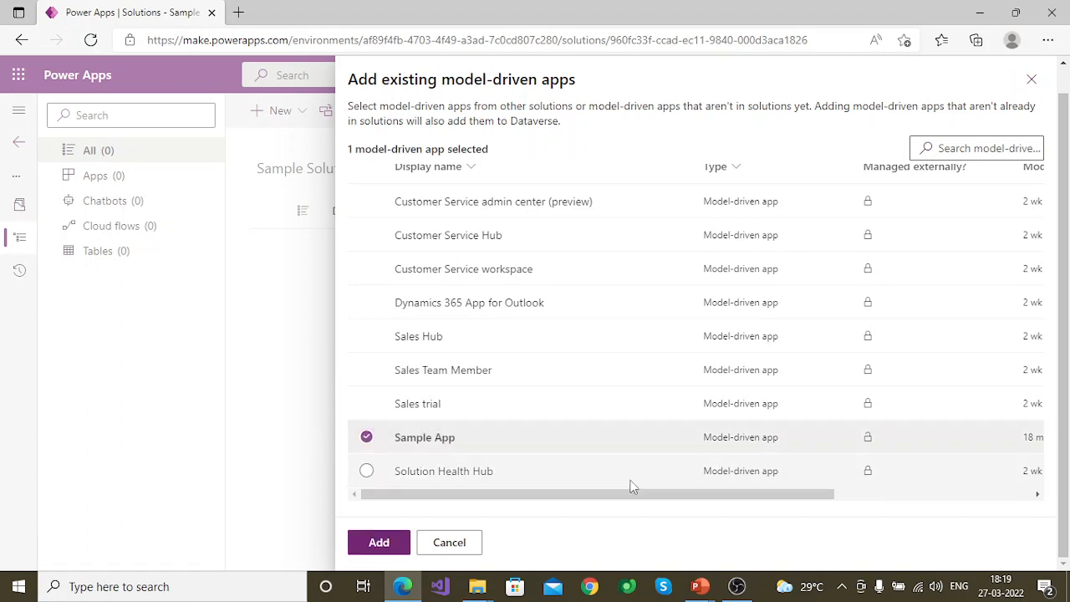
{"action": "left_click", "coordinate": [376, 541]}
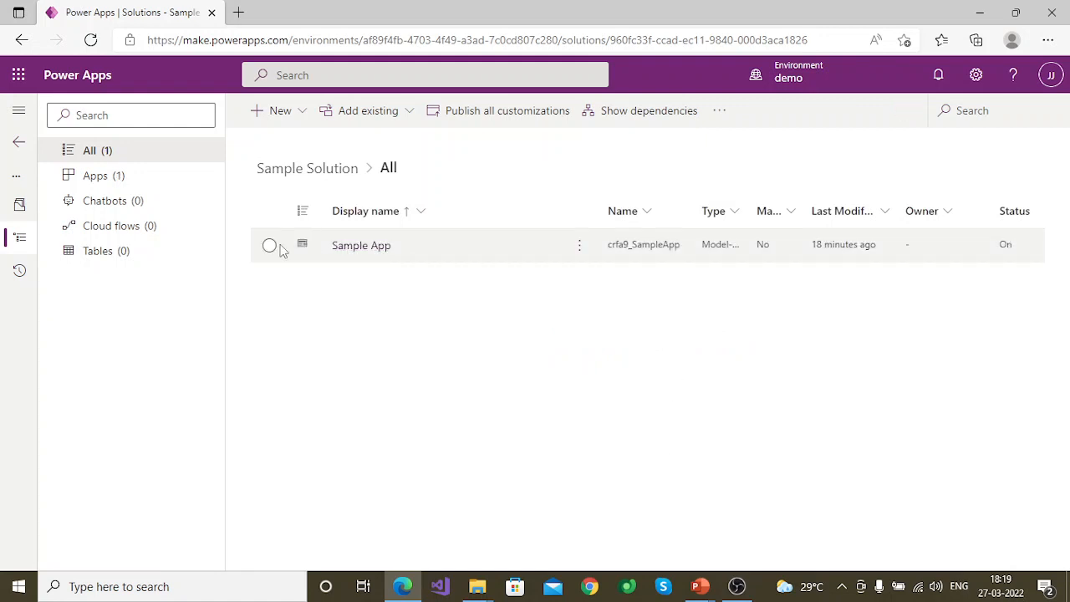
Choose the existing Account and Contact tables for adding to Sample Solution and proceed to their component selection.
{"action": "left_click", "coordinate": [408, 113]}
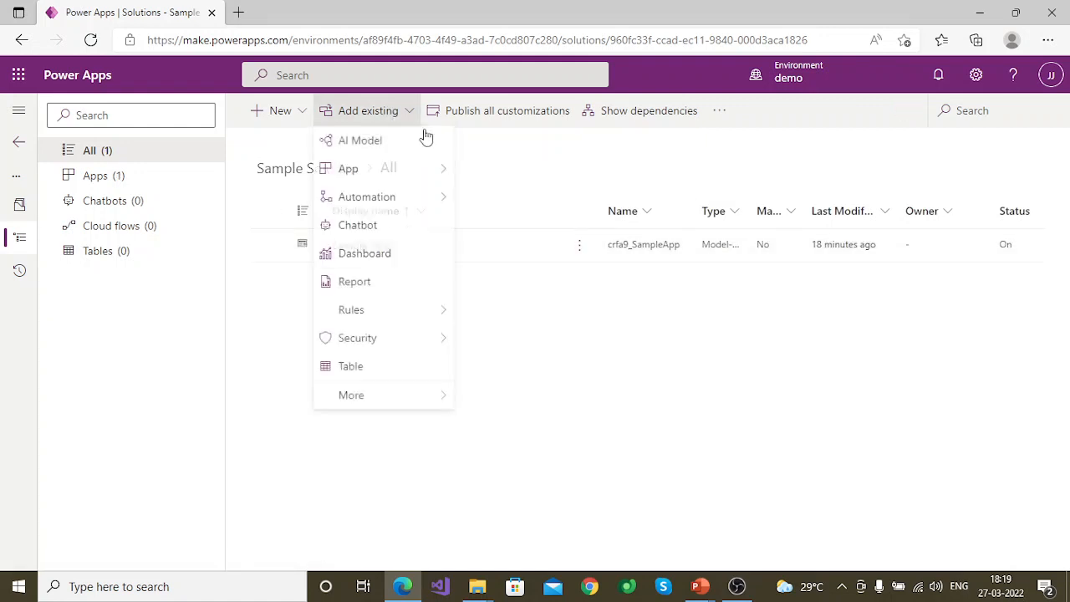
{"action": "mouse_move", "coordinate": [423, 172]}
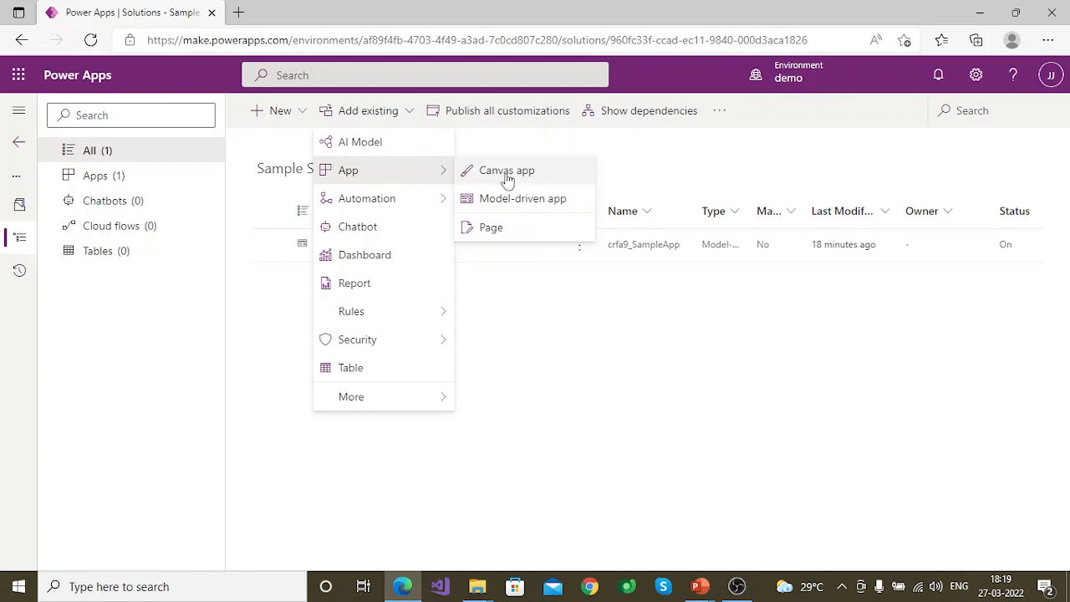
{"action": "left_click", "coordinate": [410, 366]}
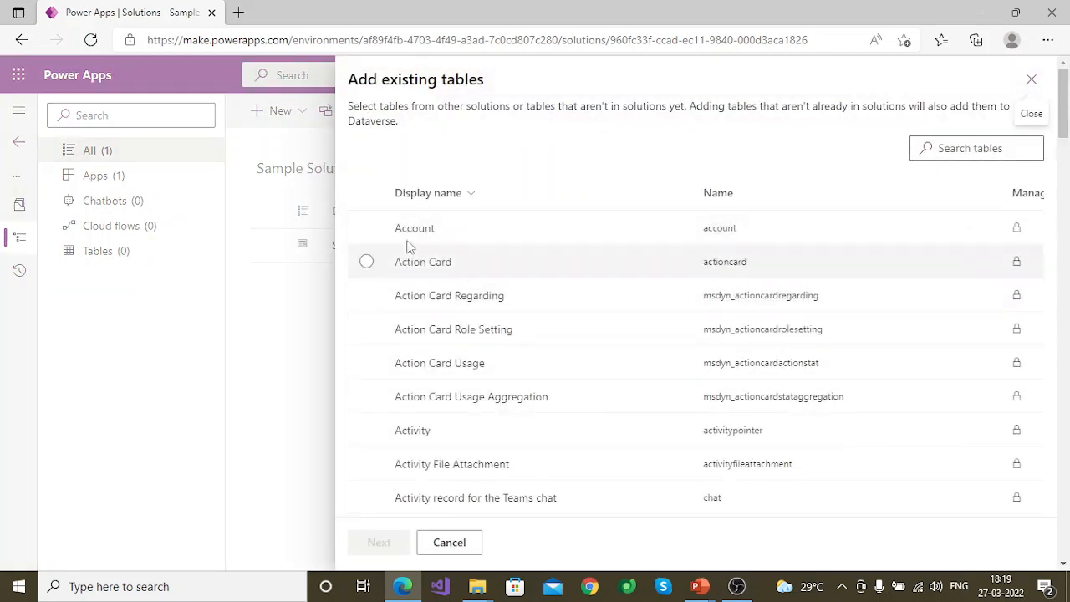
{"action": "left_click", "coordinate": [368, 230]}
{"action": "scroll", "coordinate": [435, 392], "scroll_direction": "down", "scroll_amount": 4}
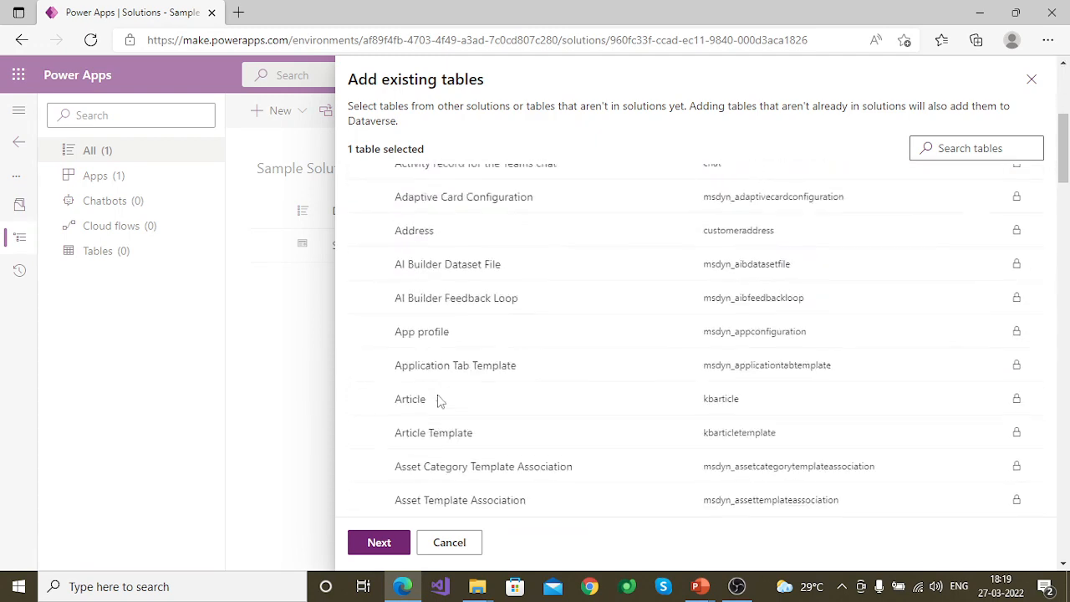
{"action": "scroll", "coordinate": [440, 401], "scroll_direction": "down", "scroll_amount": 20}
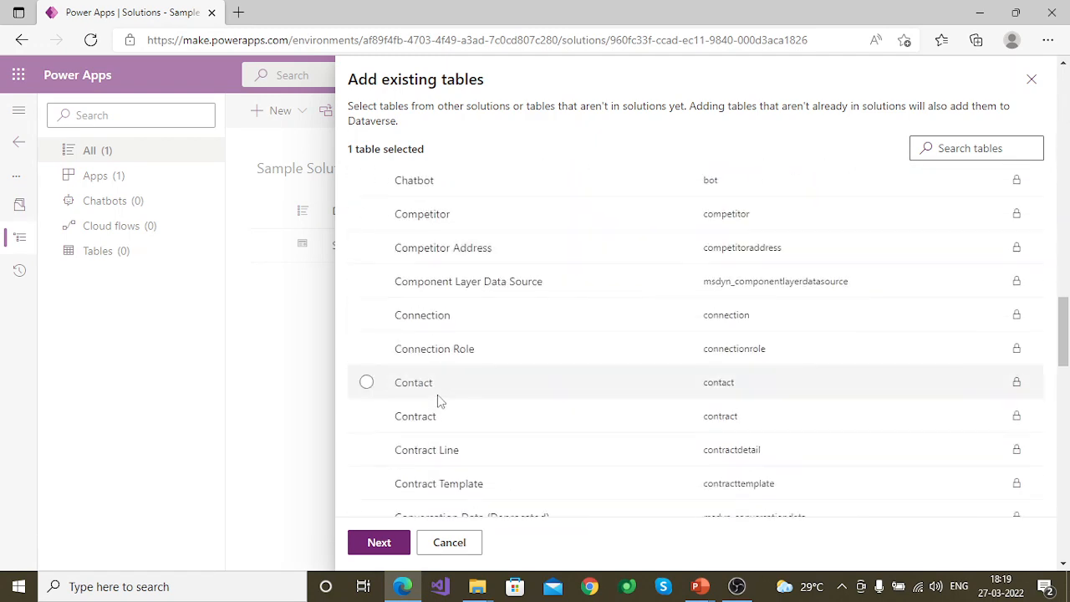
{"action": "left_click", "coordinate": [366, 382]}
{"action": "left_click", "coordinate": [376, 541]}
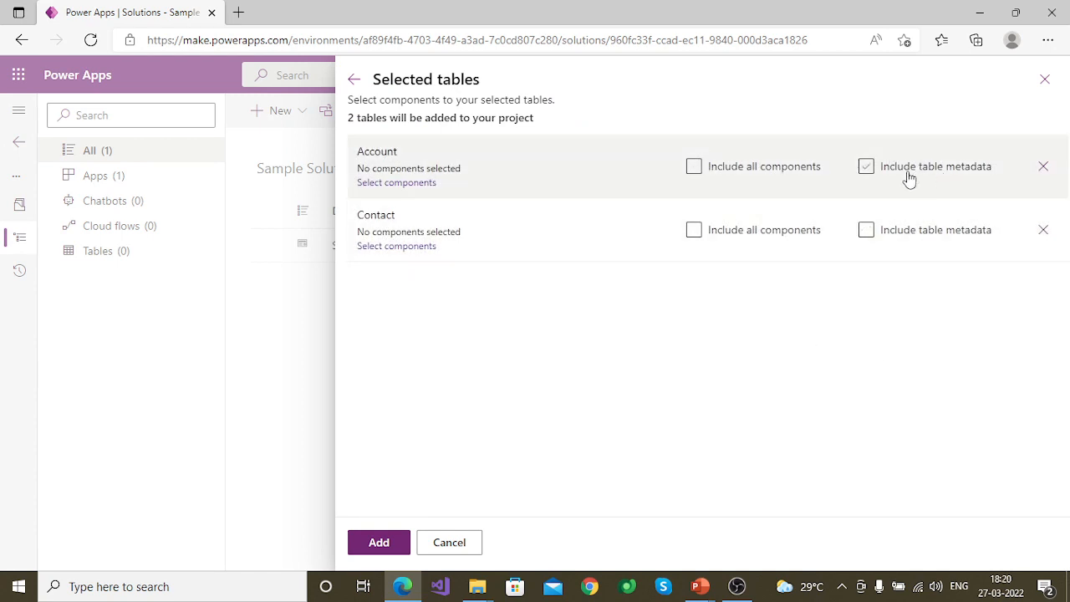
{"action": "left_click", "coordinate": [694, 171]}
{"action": "left_click", "coordinate": [693, 232]}
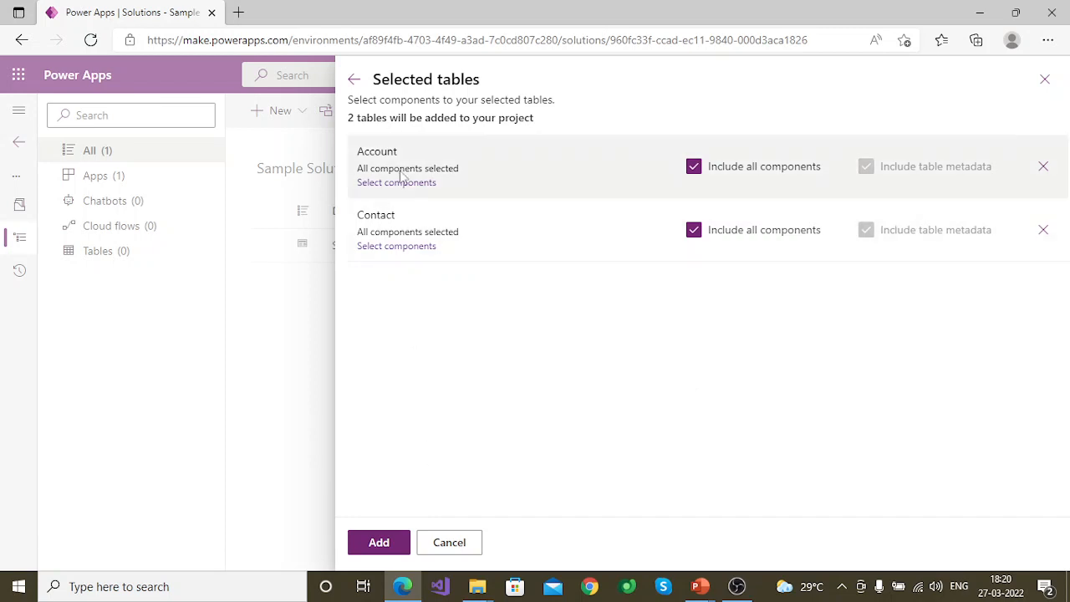
{"action": "left_click", "coordinate": [694, 167]}
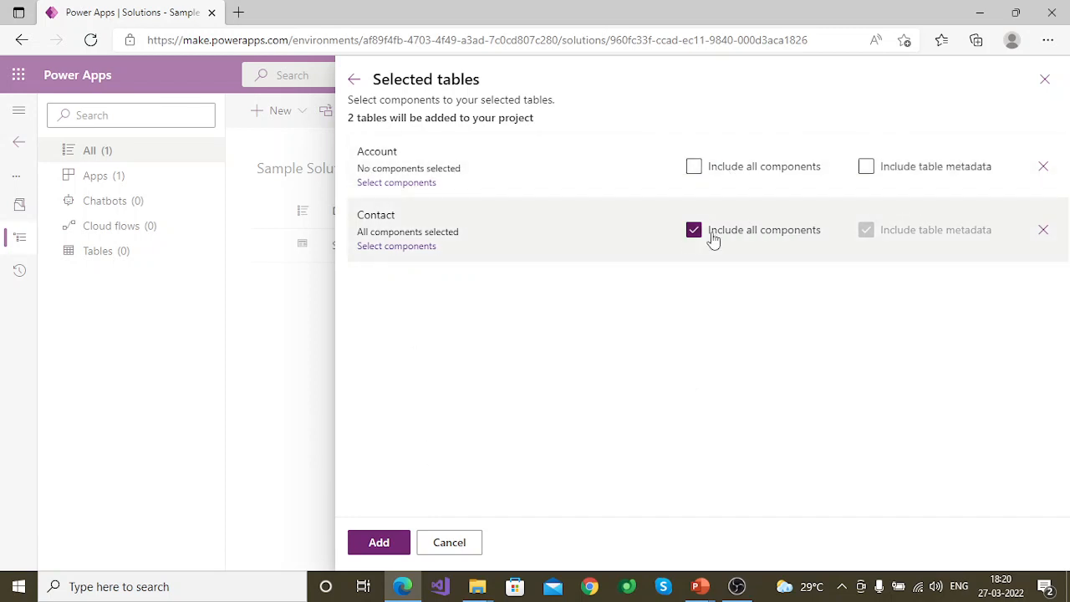
{"action": "left_click", "coordinate": [694, 230]}
{"action": "left_click", "coordinate": [414, 192]}
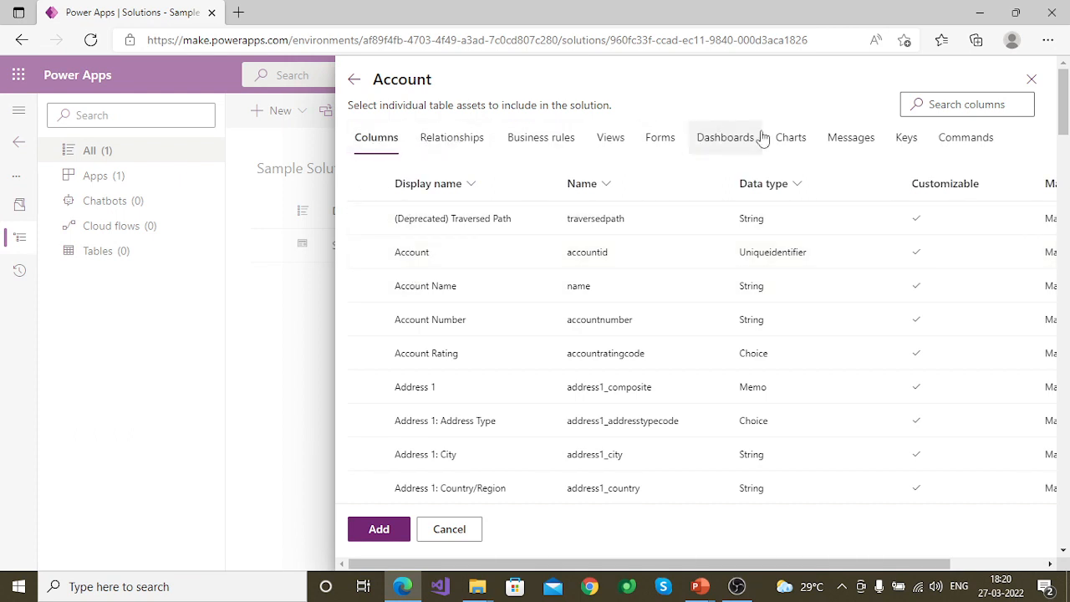
{"action": "left_click", "coordinate": [352, 80]}
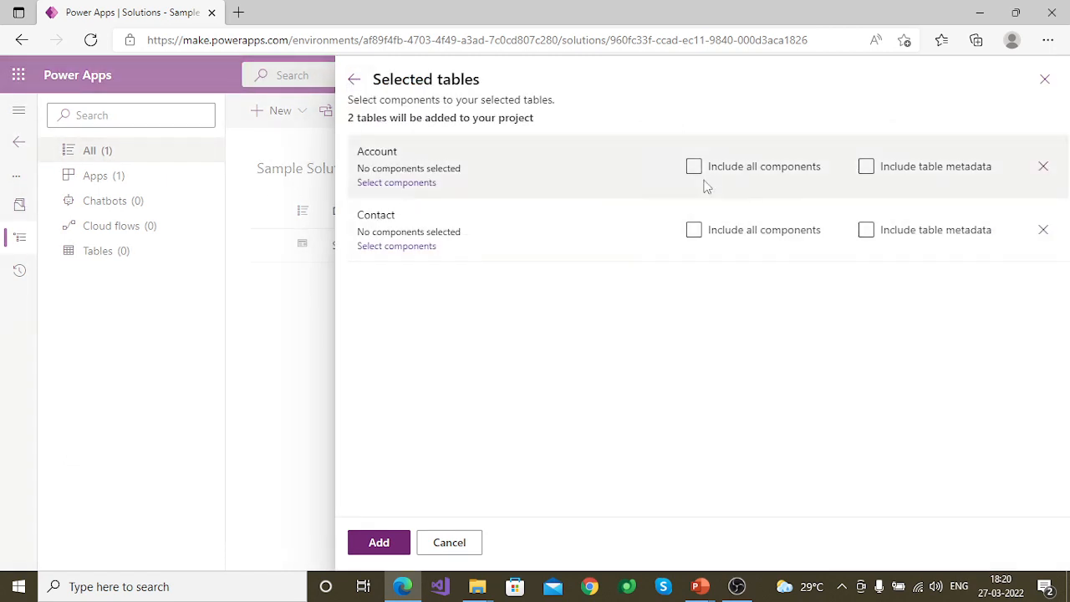
{"action": "left_click", "coordinate": [694, 169]}
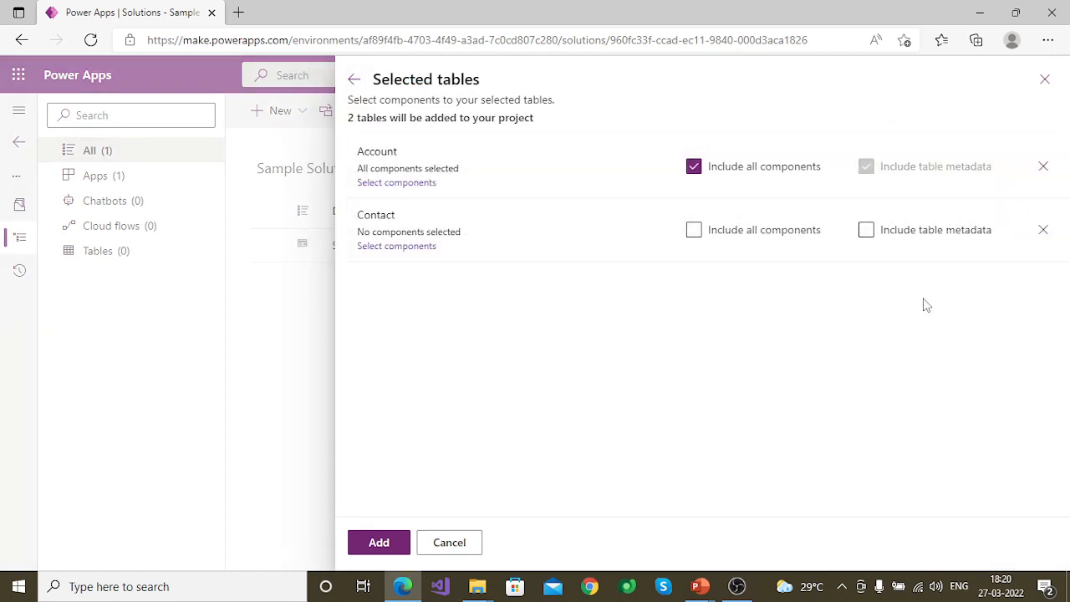
{"action": "left_click", "coordinate": [694, 168]}
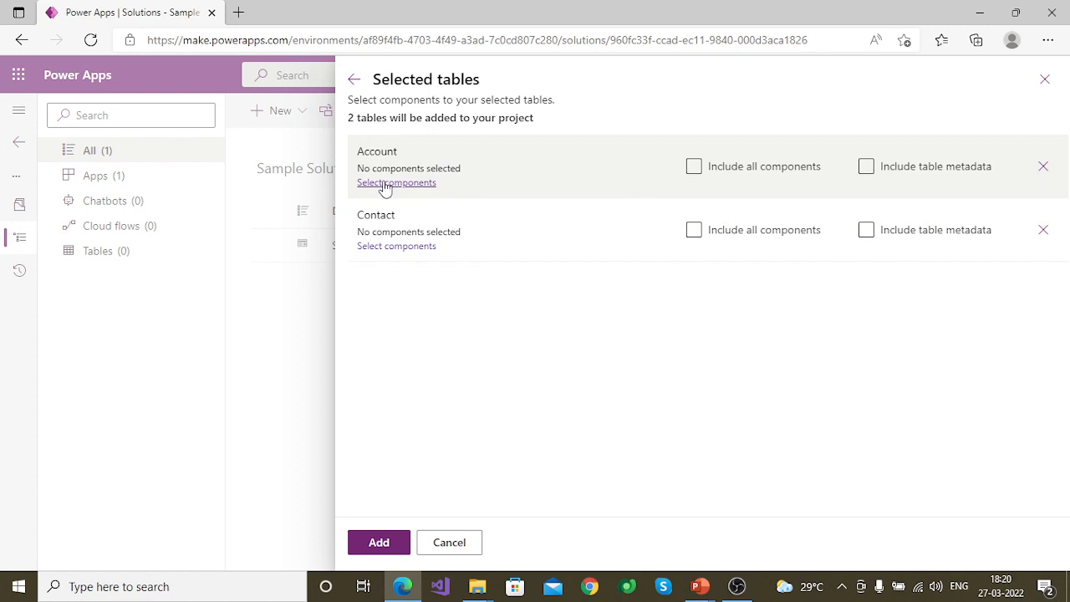
Select only the main form "Account" as the component to include from the Account table.
{"action": "left_click", "coordinate": [385, 183]}
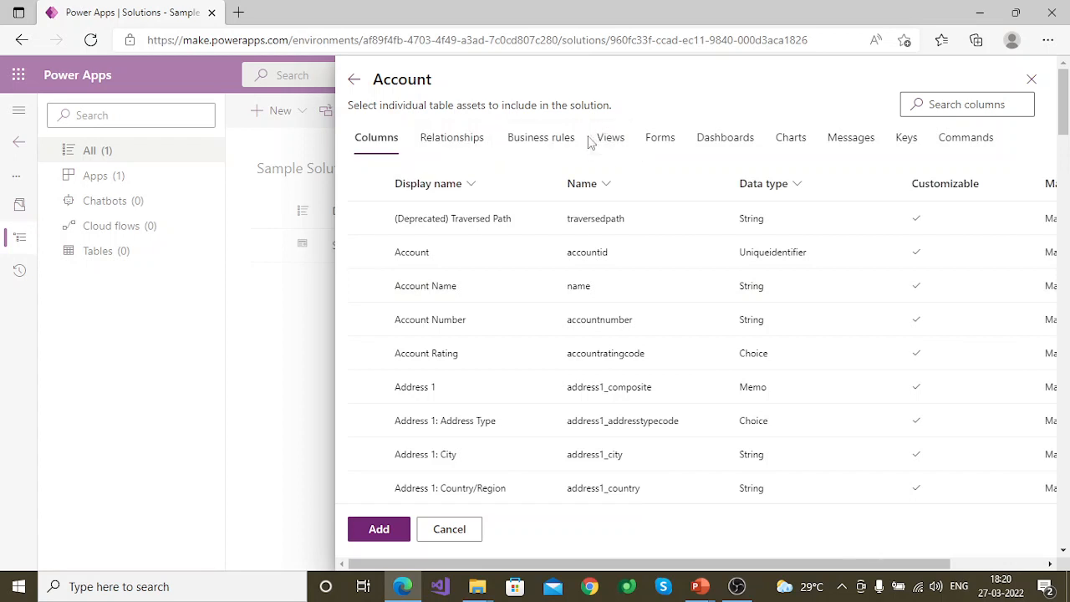
{"action": "left_click", "coordinate": [672, 140]}
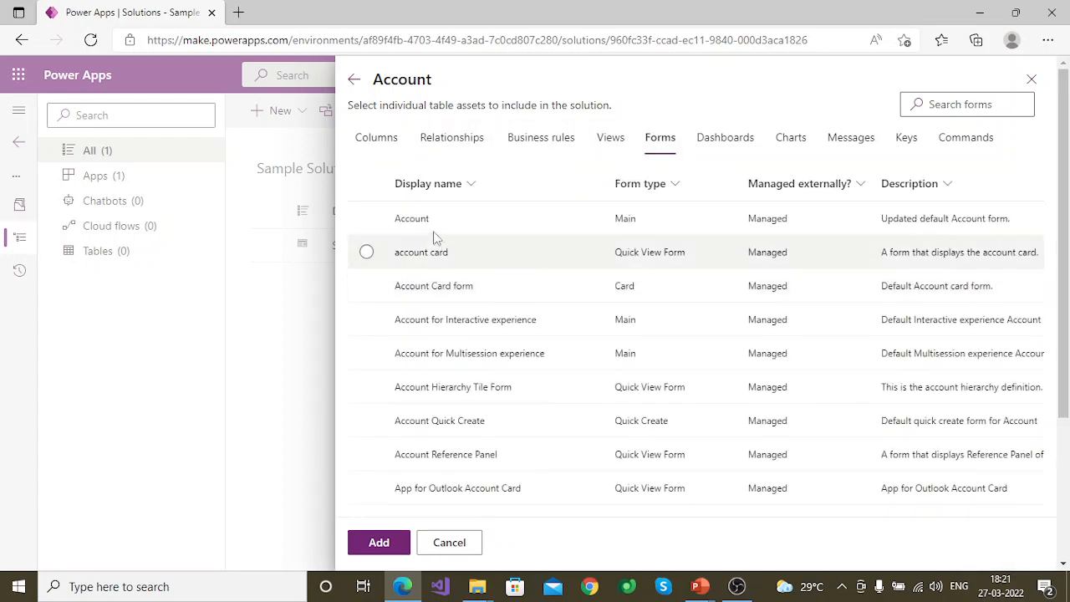
{"action": "left_click", "coordinate": [366, 219]}
{"action": "left_click", "coordinate": [377, 543]}
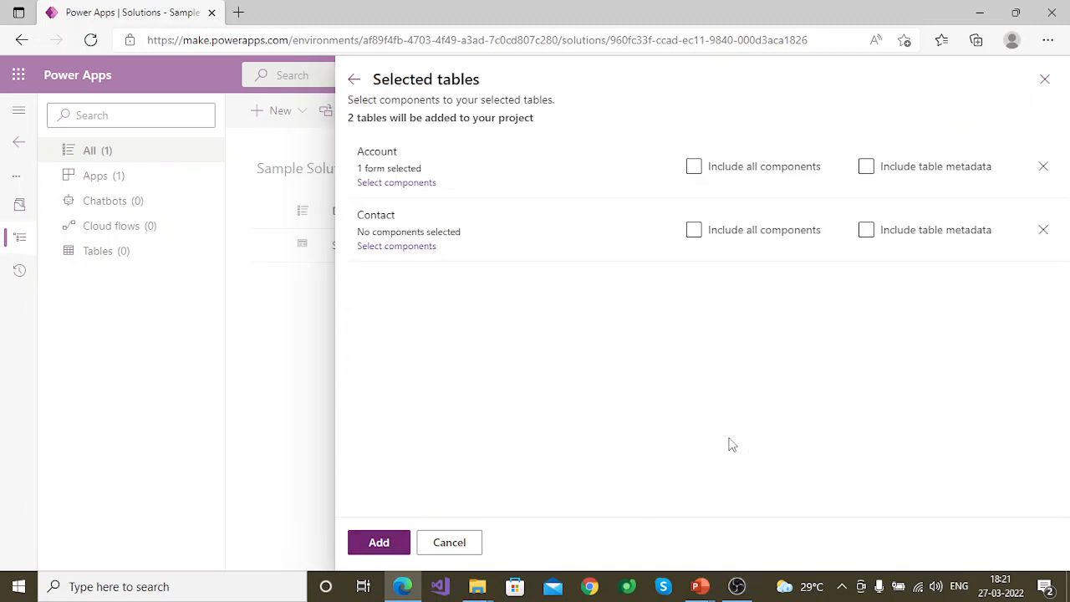
Include the main form "Contact" and the All Contacts view from the Contact table, and add both tables to the solution.
{"action": "left_click", "coordinate": [400, 248]}
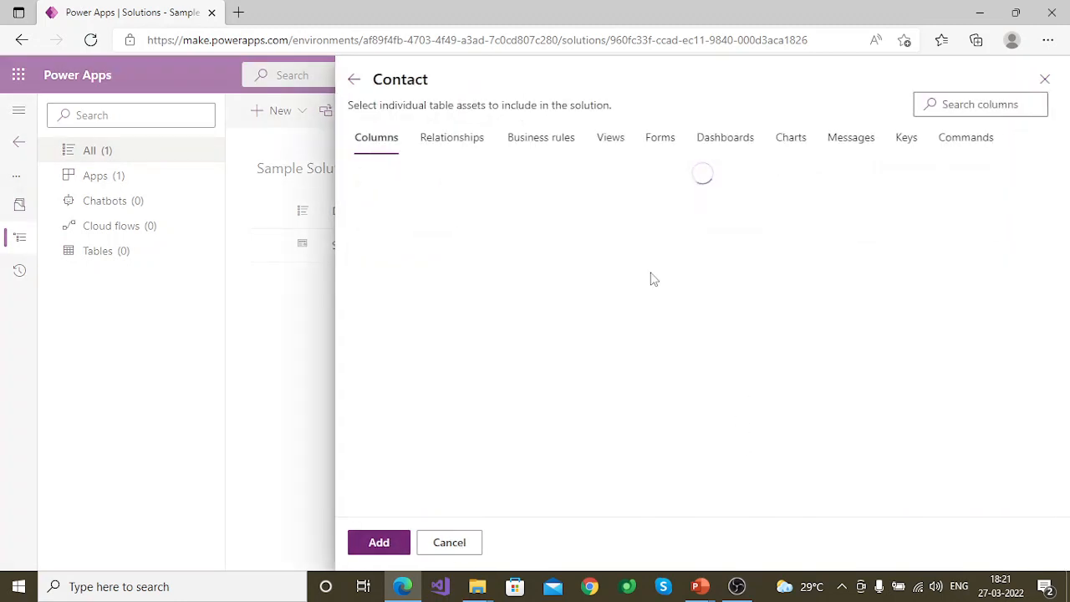
{"action": "left_click", "coordinate": [660, 139]}
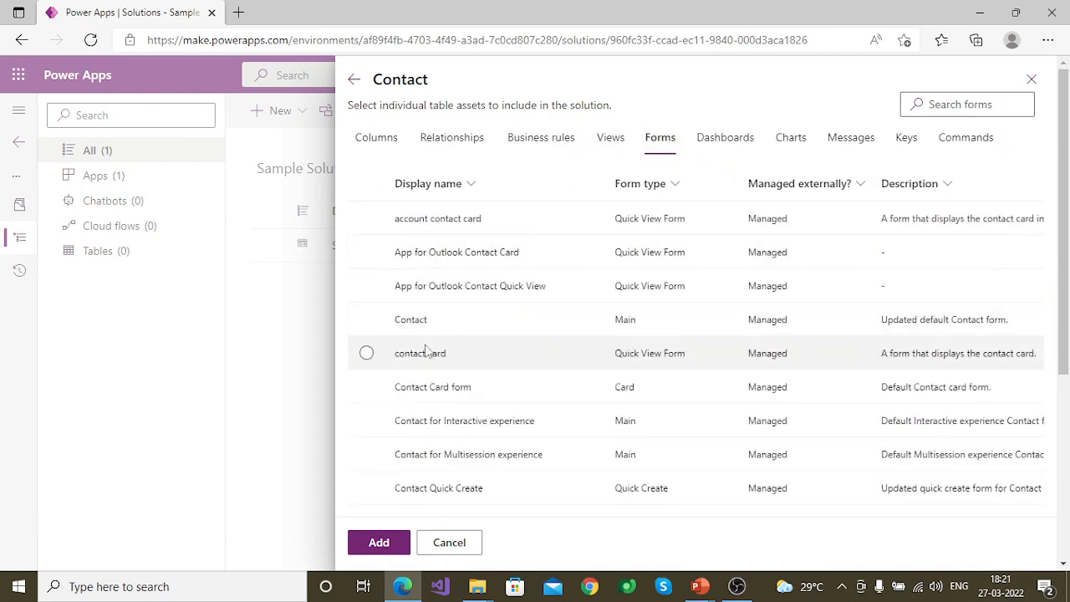
{"action": "left_click", "coordinate": [366, 320]}
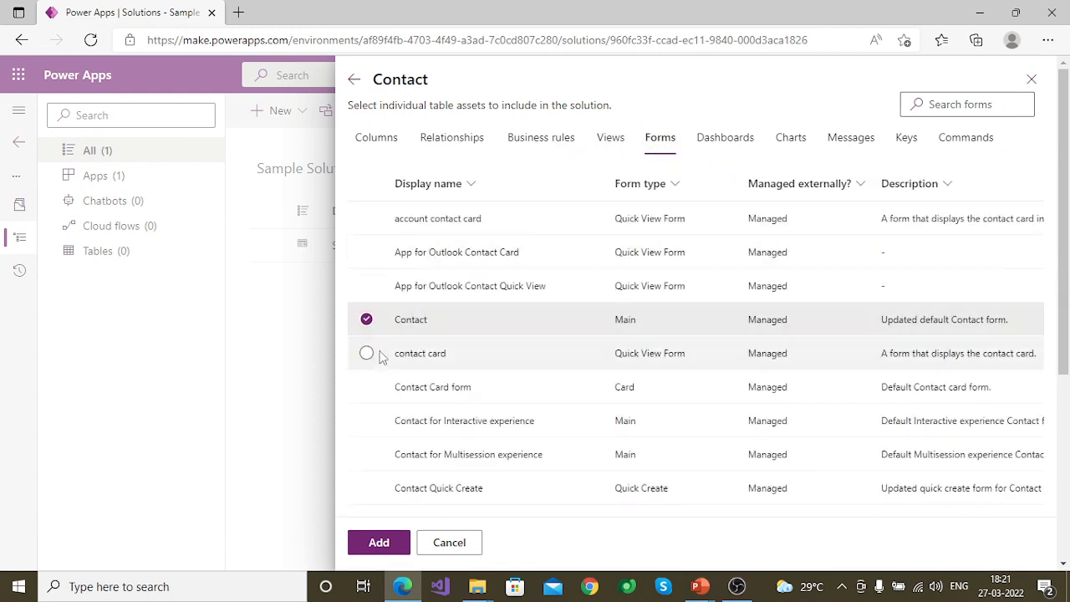
{"action": "left_click", "coordinate": [609, 139]}
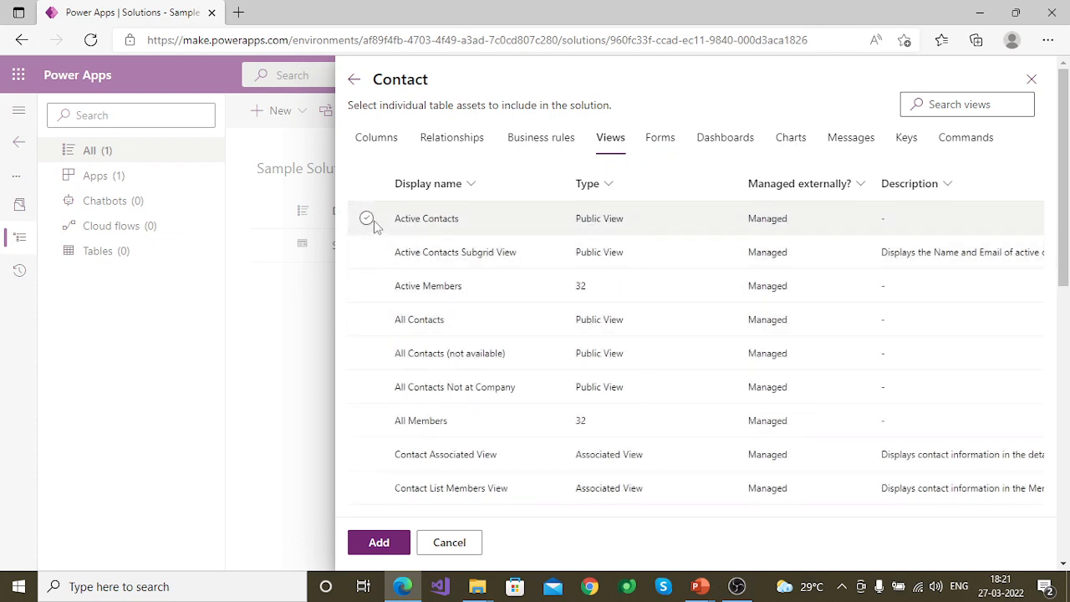
{"action": "left_click", "coordinate": [366, 319]}
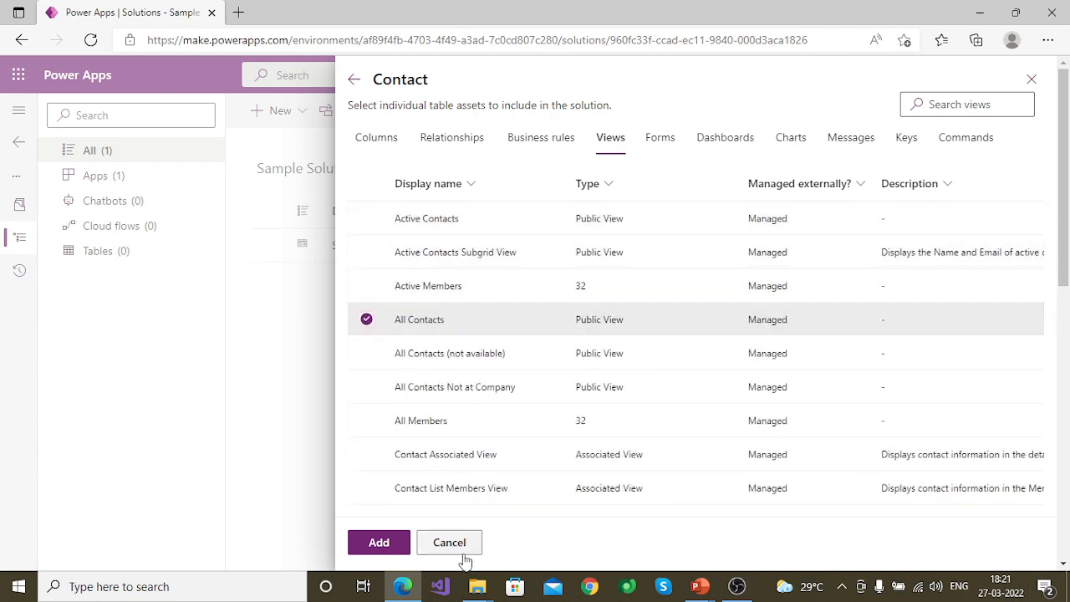
{"action": "left_click", "coordinate": [378, 544]}
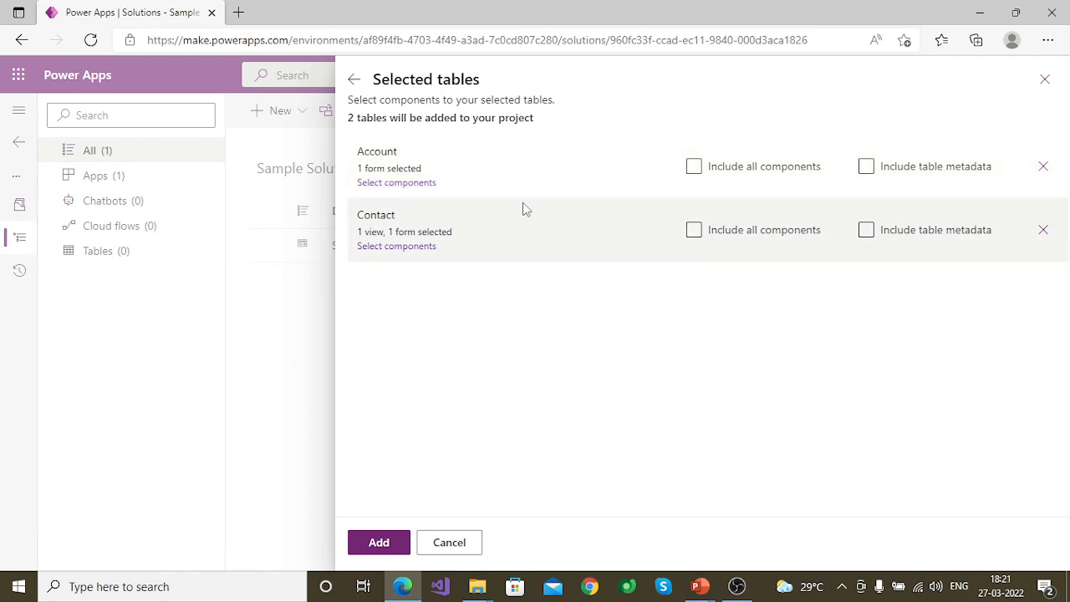
{"action": "left_click", "coordinate": [377, 542]}
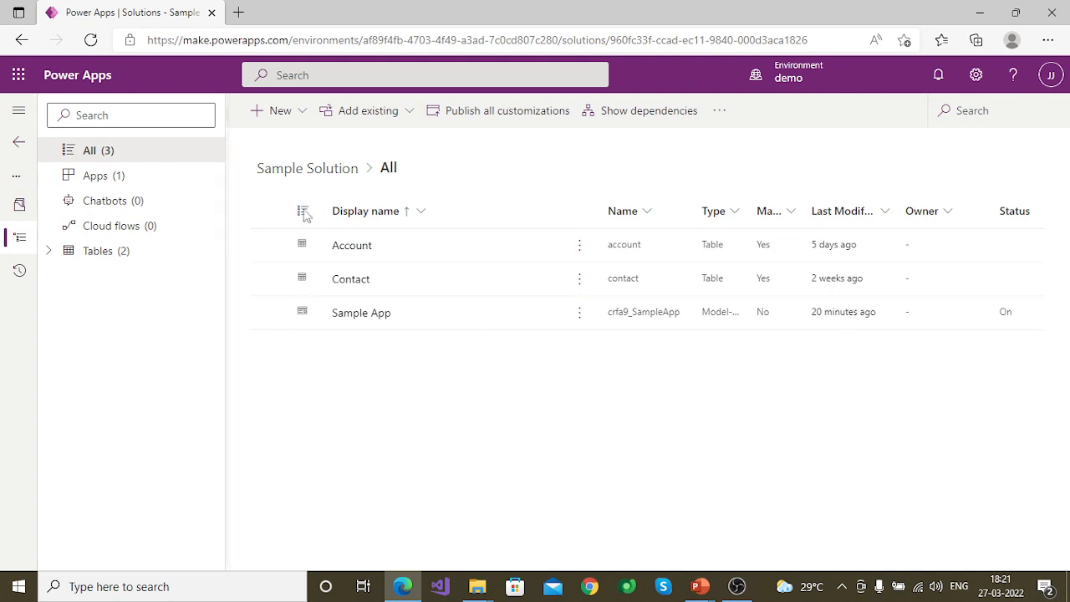
Publish all customizations from Sample Solution and reload the page.
{"action": "left_click", "coordinate": [490, 117]}
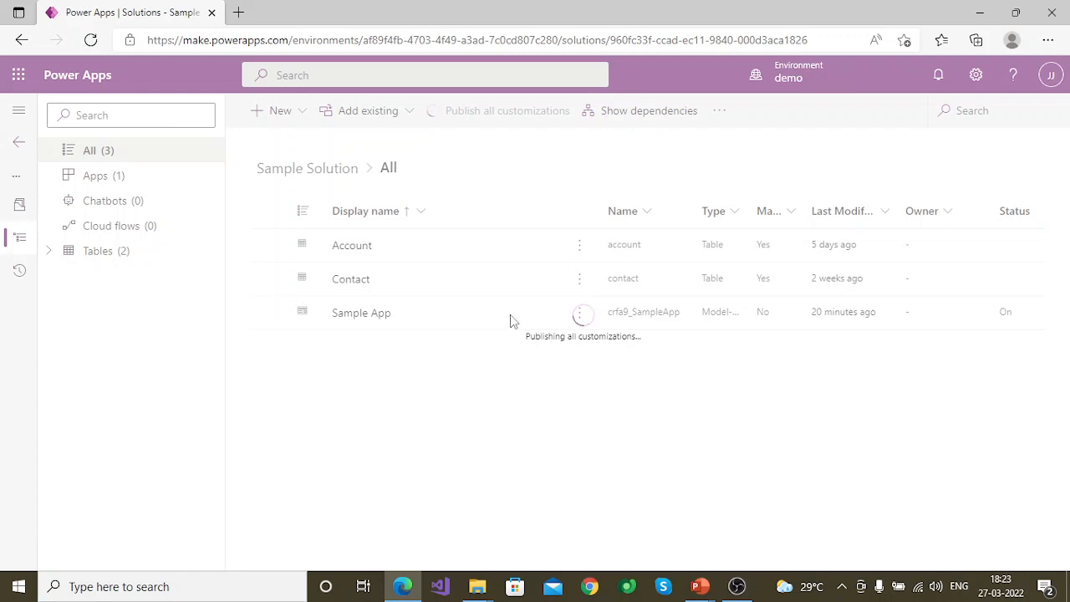
{"action": "left_click", "coordinate": [90, 40]}
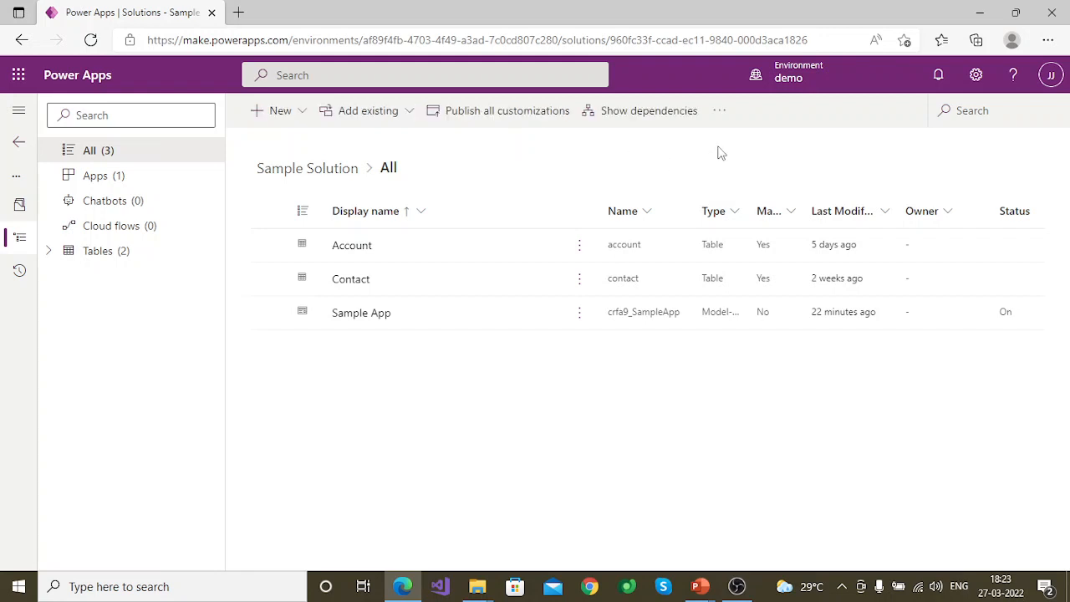
{"action": "left_click", "coordinate": [719, 110]}
Return to the solutions list and export Sample Solution as a managed solution with version 1.0.0.1.
{"action": "left_click", "coordinate": [18, 142]}
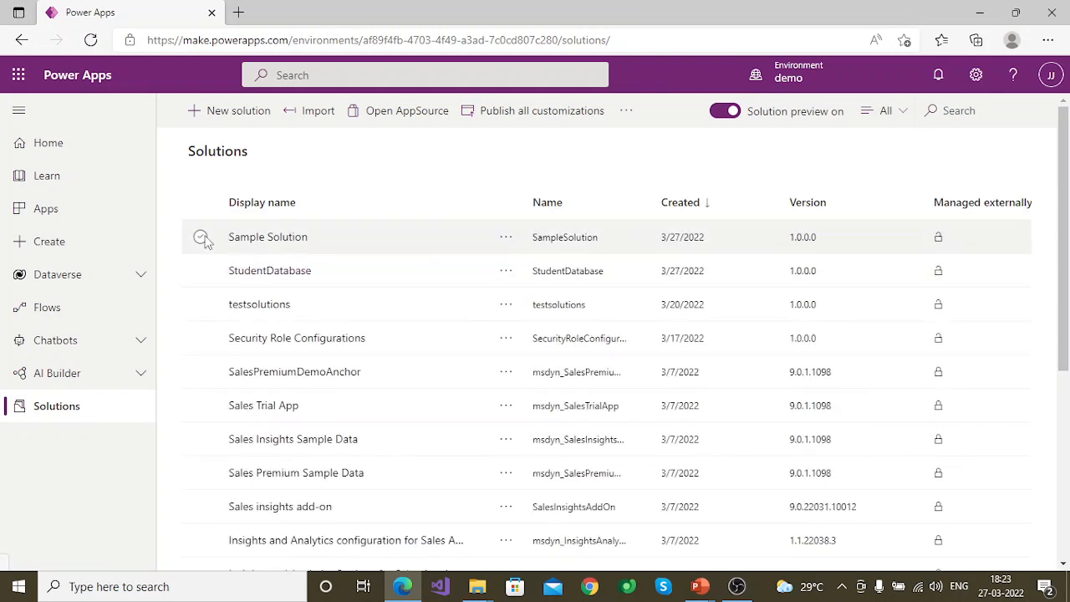
{"action": "left_click", "coordinate": [201, 237]}
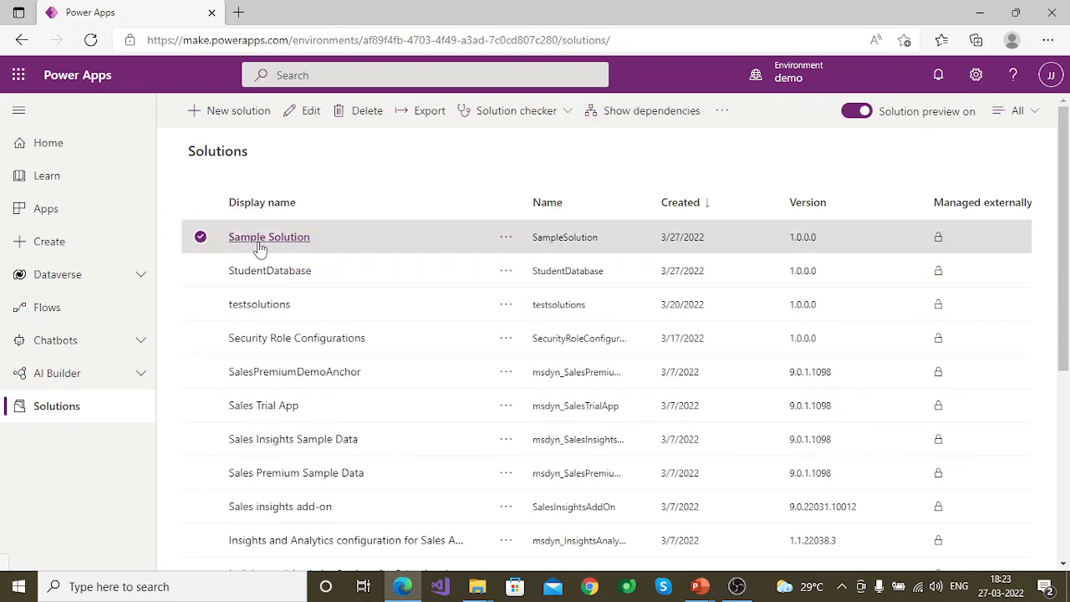
{"action": "left_click", "coordinate": [421, 114]}
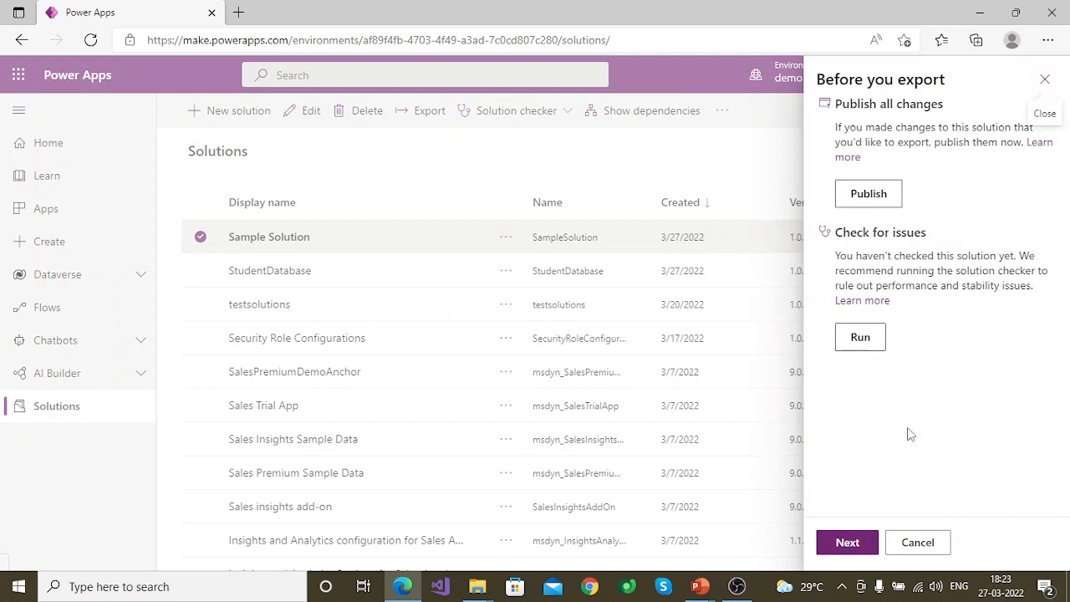
{"action": "left_click", "coordinate": [847, 542]}
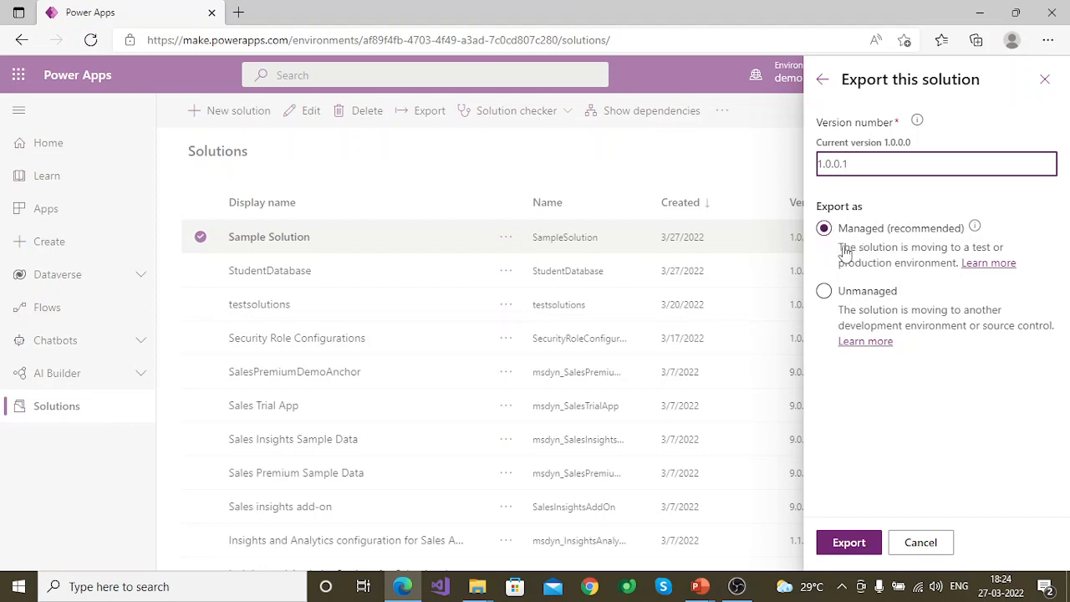
{"action": "left_click", "coordinate": [850, 541]}
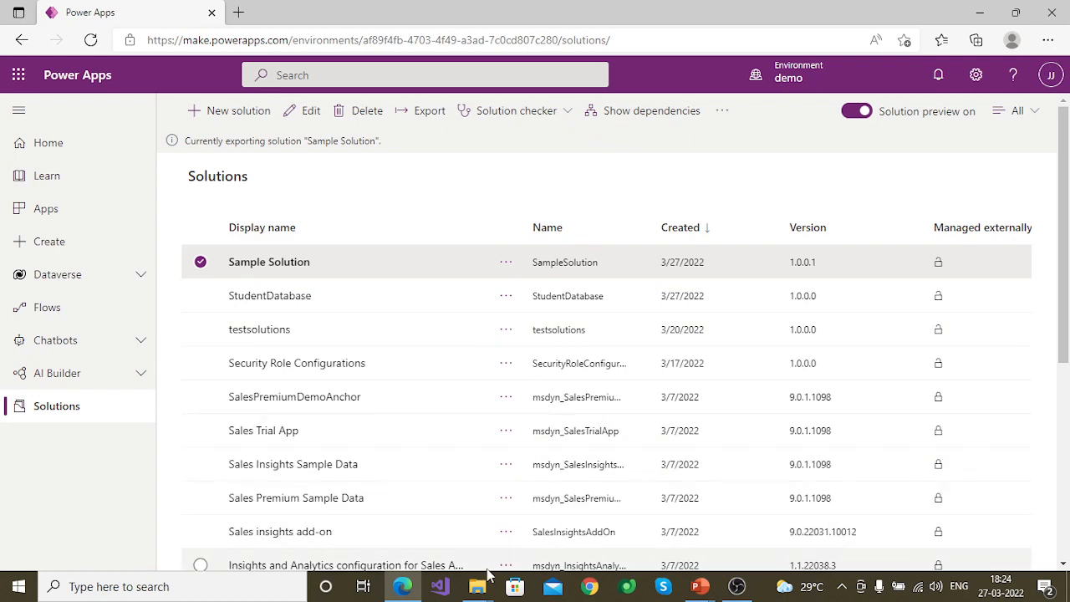
Check the Downloads folder in File Explorer for the exported solution file and return to the solutions list.
{"action": "mouse_move", "coordinate": [478, 585]}
{"action": "mouse_move", "coordinate": [434, 549]}
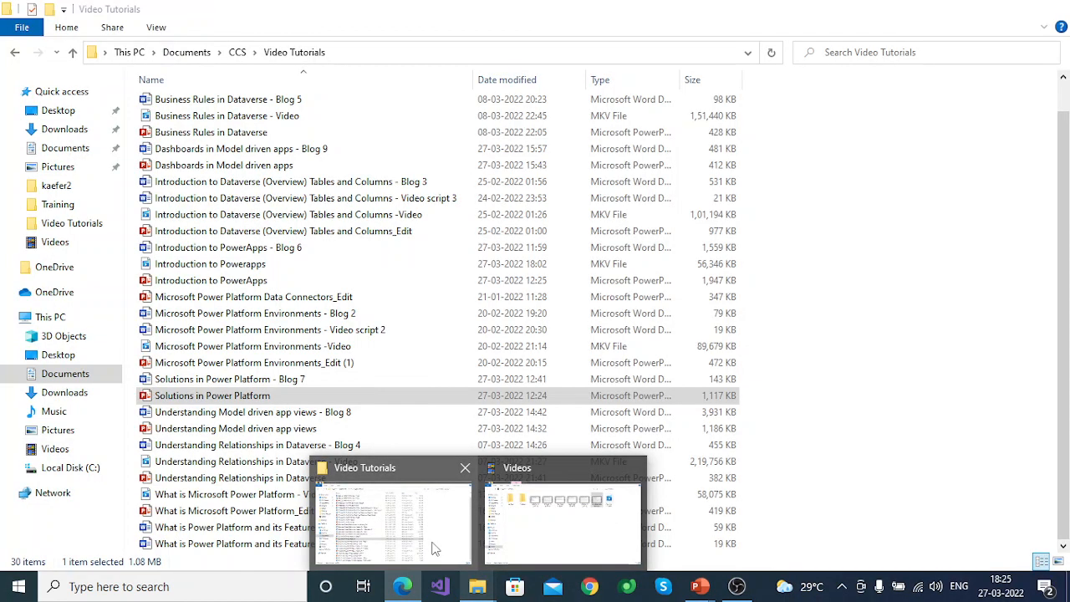
{"action": "mouse_move", "coordinate": [504, 541]}
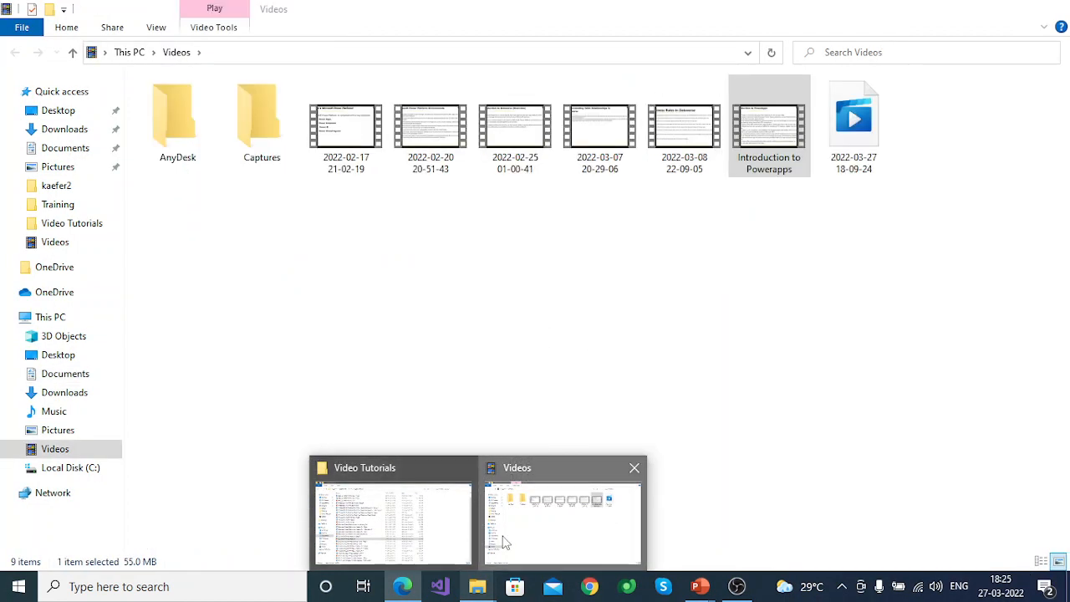
{"action": "left_click", "coordinate": [504, 541]}
{"action": "left_click", "coordinate": [65, 130]}
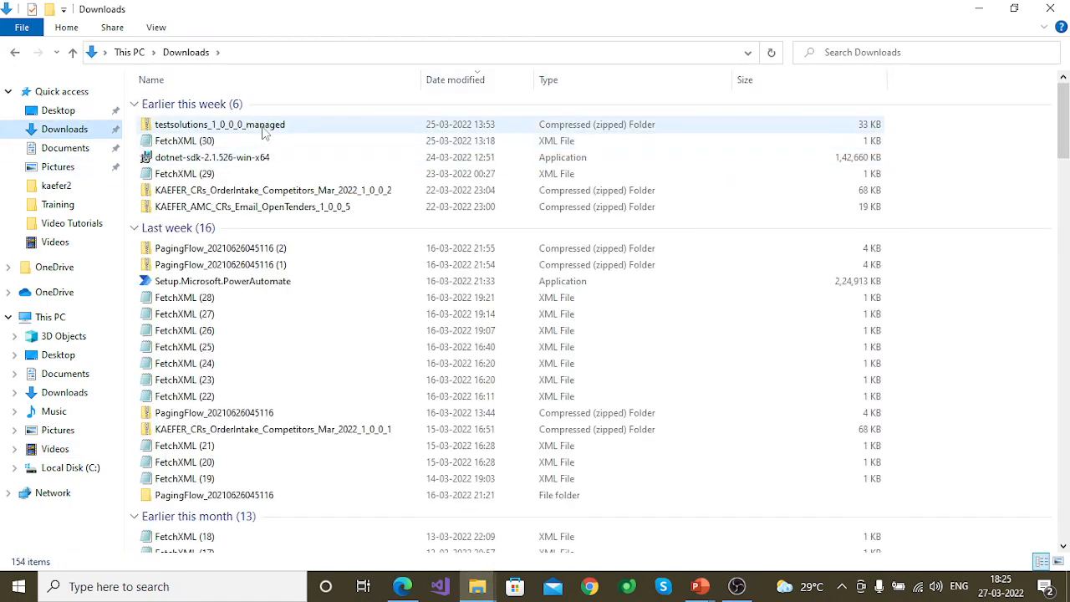
{"action": "left_click", "coordinate": [990, 13]}
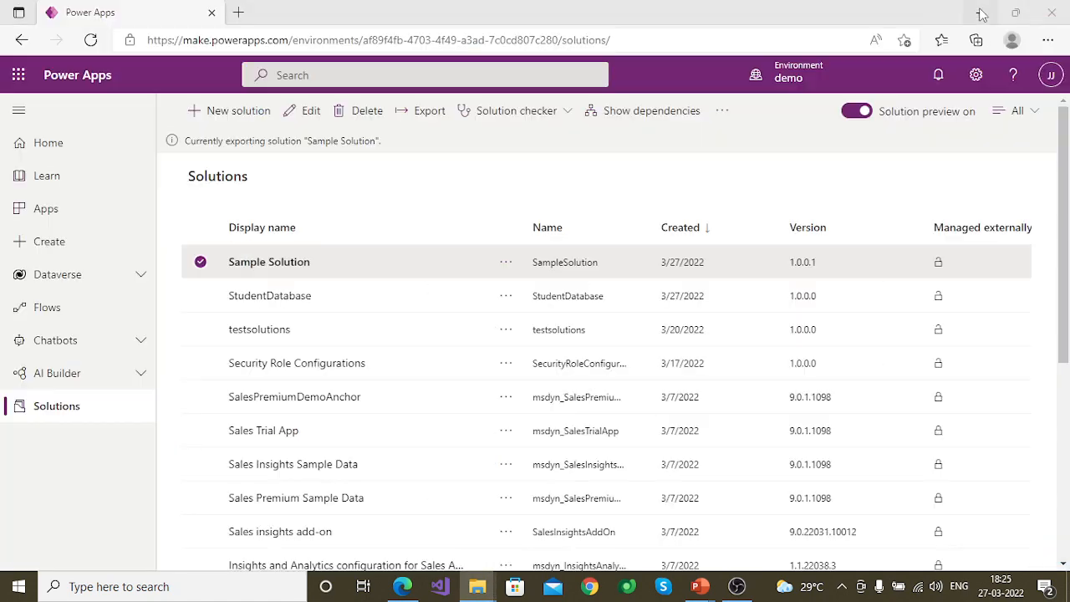
{"action": "left_click", "coordinate": [719, 209]}
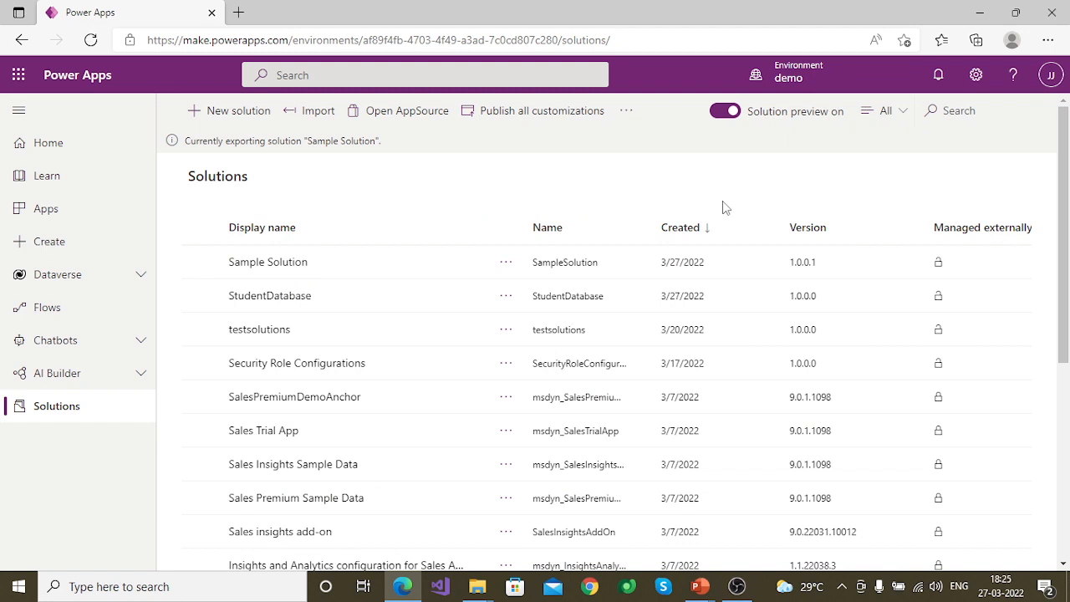
{"action": "left_click_drag", "start_coordinate": [380, 140], "coordinate": [187, 149]}
{"action": "left_click", "coordinate": [356, 183]}
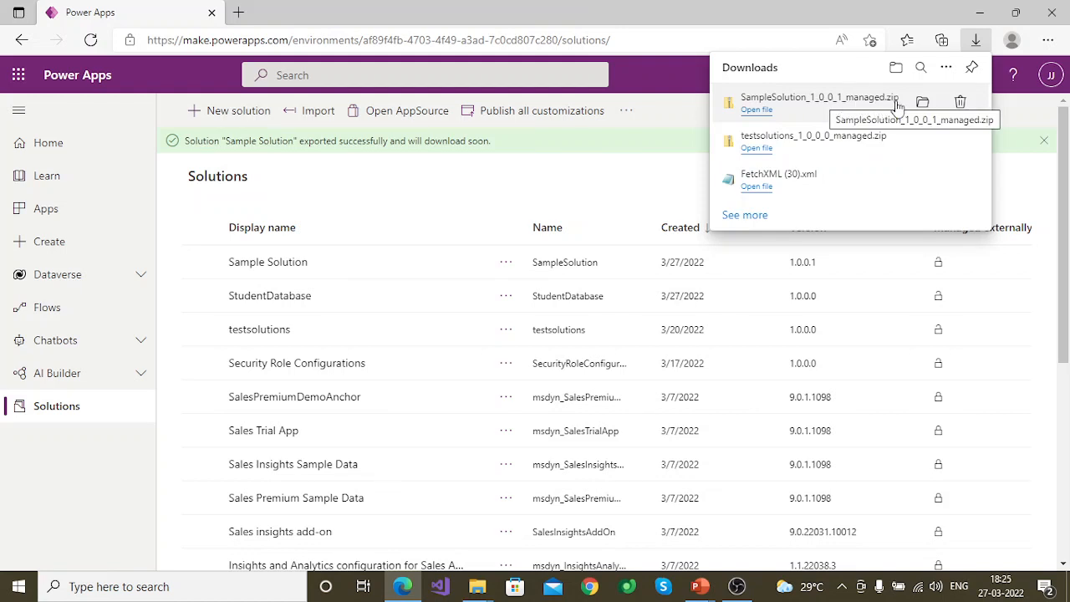
Try to import SampleSolution_1_0_0_1_managed.zip into the demo environment, review the solution details, and abandon the import.
{"action": "left_click", "coordinate": [558, 186]}
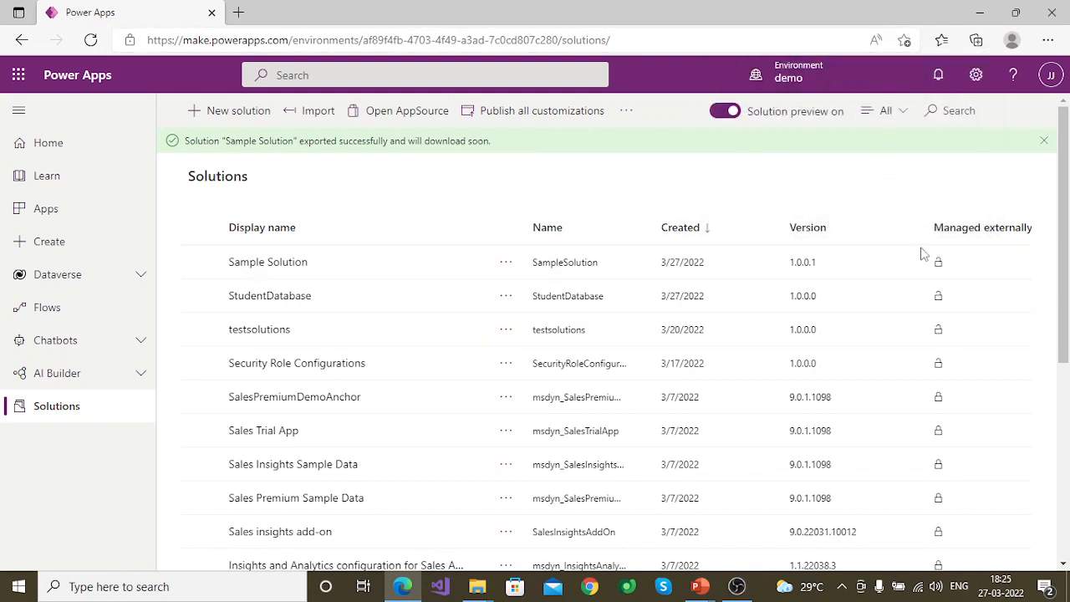
{"action": "left_click", "coordinate": [317, 110]}
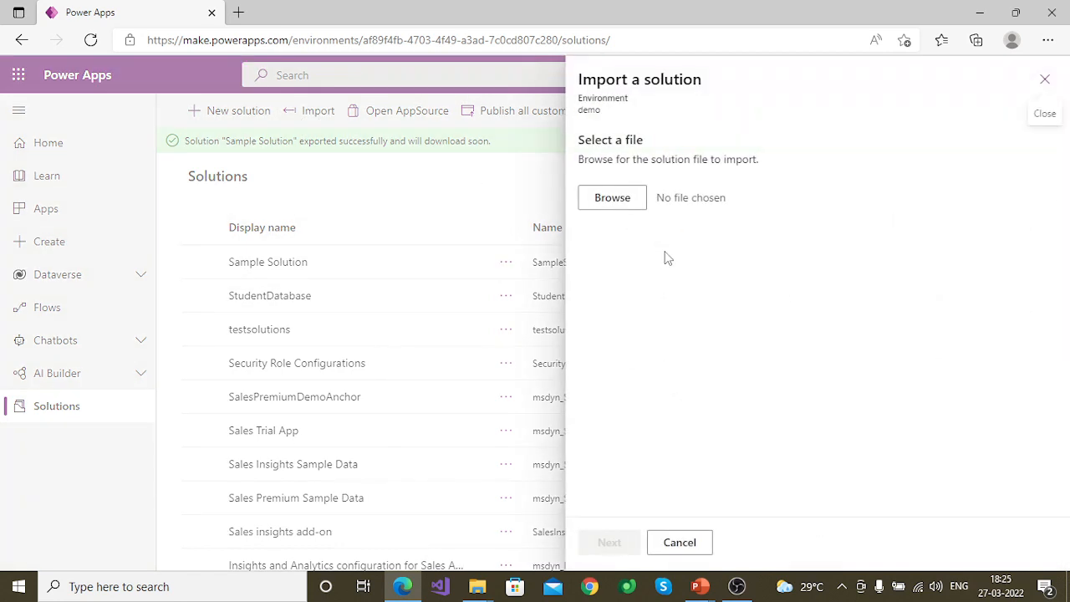
{"action": "left_click", "coordinate": [612, 201]}
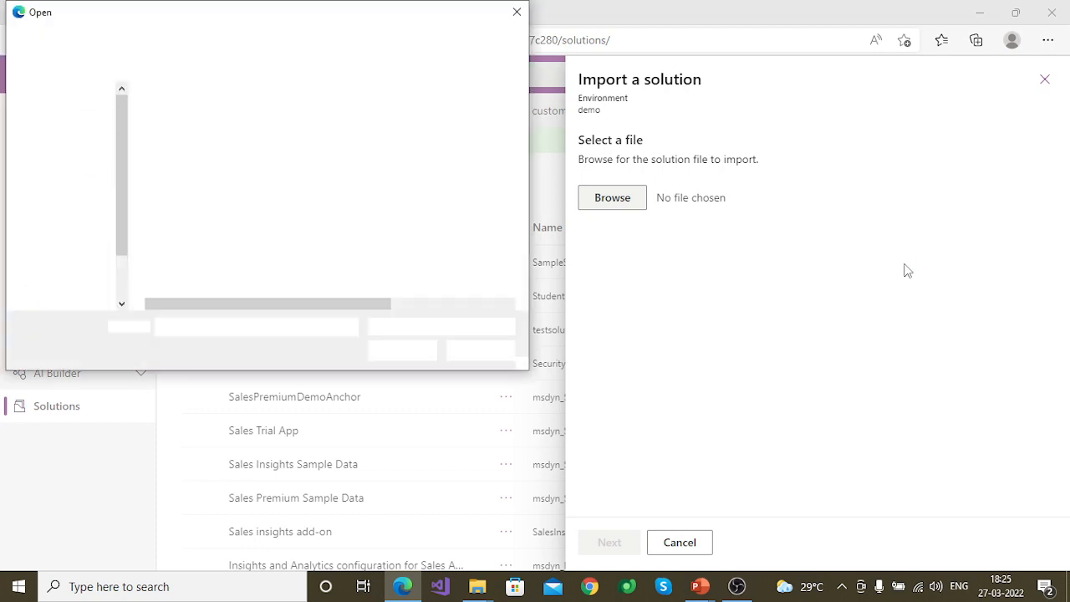
{"action": "double_click", "coordinate": [197, 138]}
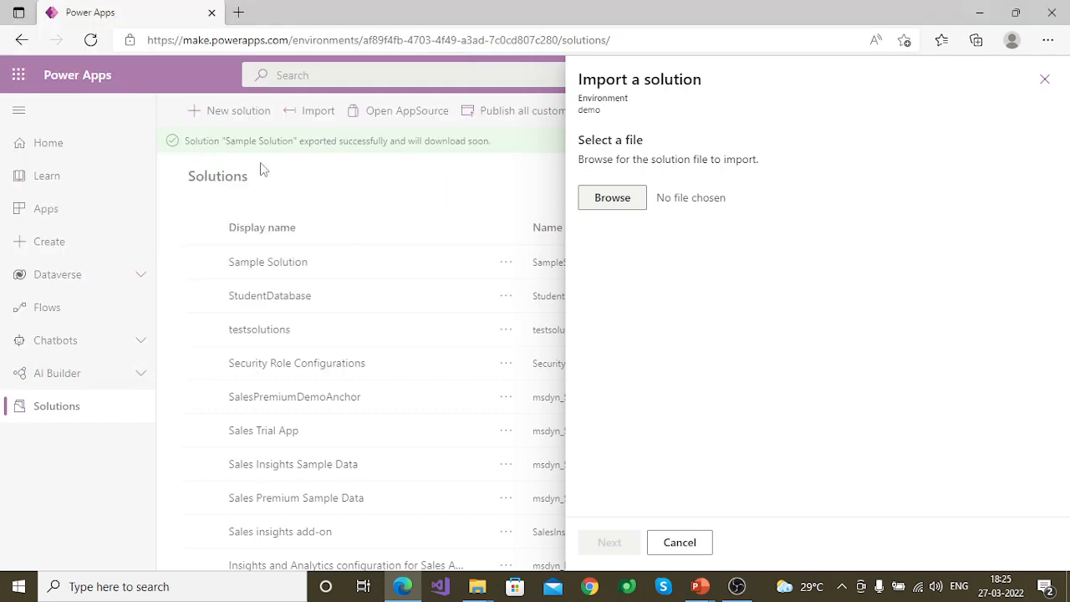
{"action": "left_click", "coordinate": [608, 544]}
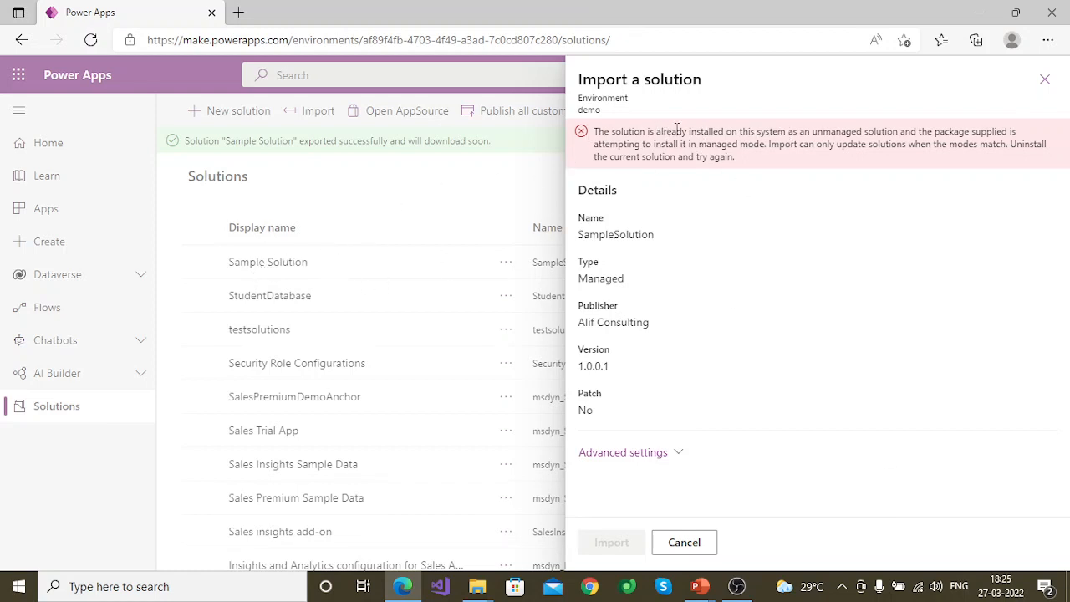
{"action": "left_click", "coordinate": [683, 545]}
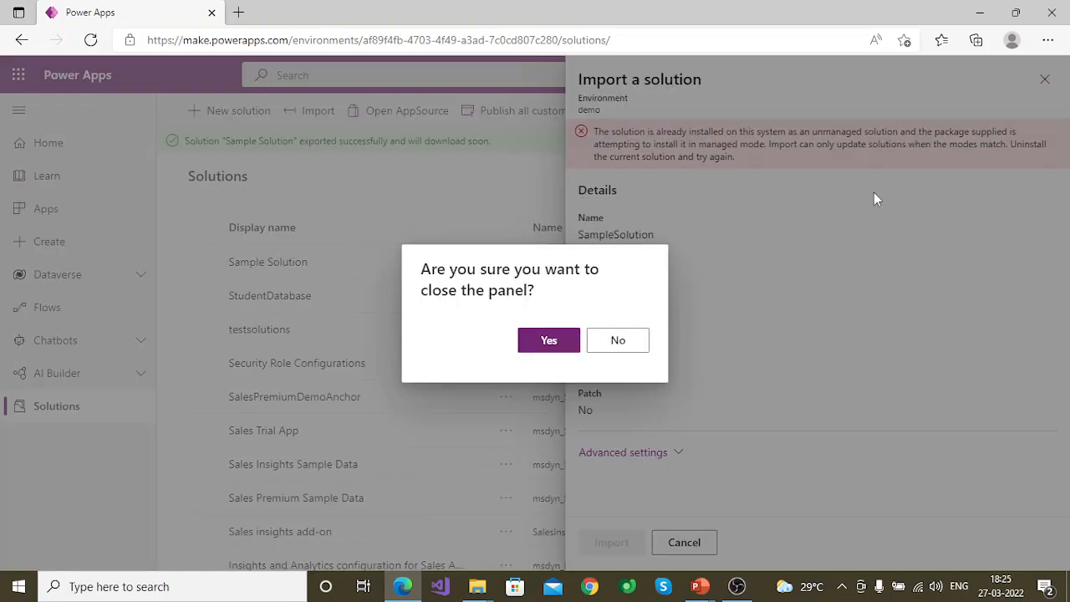
{"action": "left_click", "coordinate": [548, 343]}
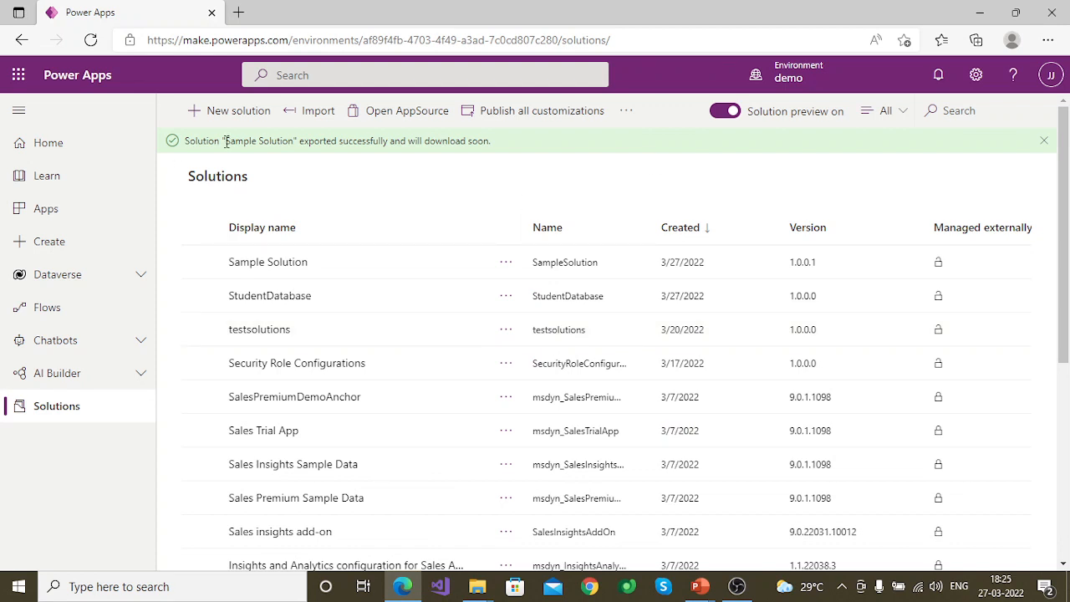
Choose SampleSolution_1_0_0_1_managed.zip once more as the import file and discard the import before proceeding.
{"action": "left_click", "coordinate": [318, 112]}
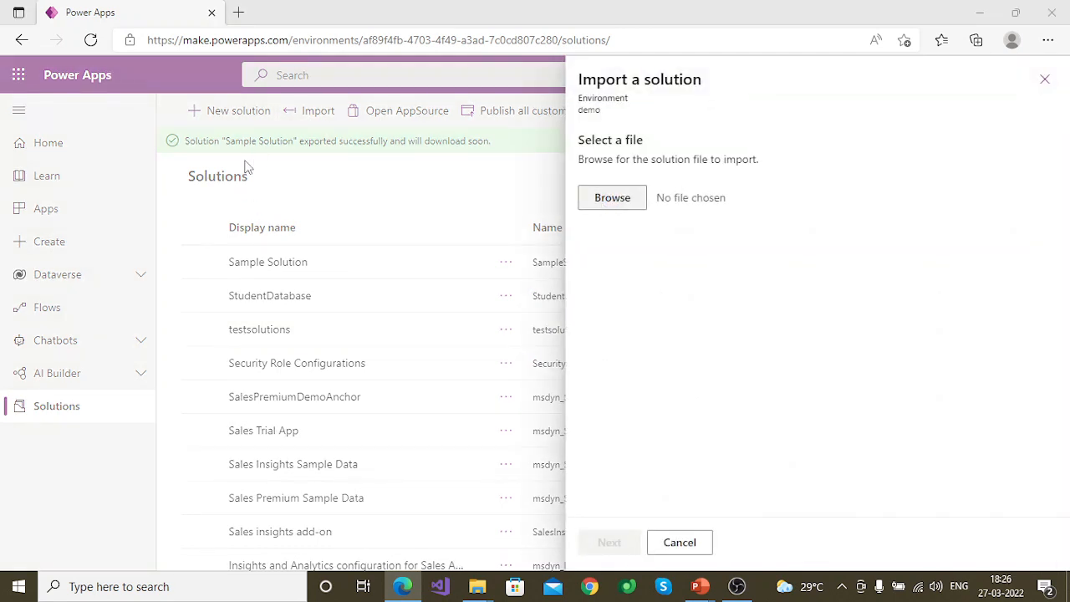
{"action": "double_click", "coordinate": [211, 137]}
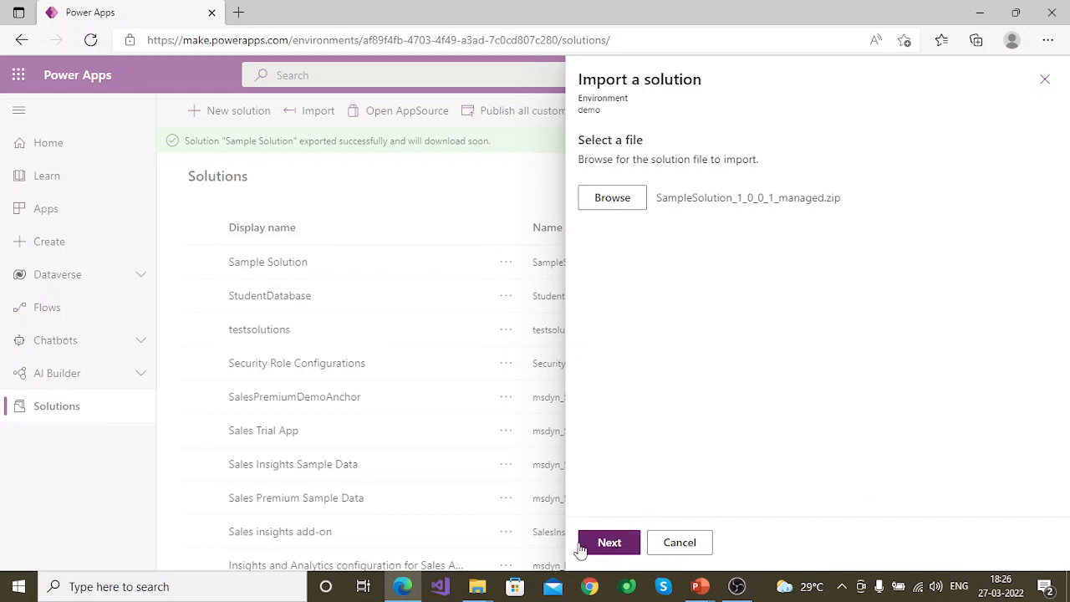
{"action": "left_click", "coordinate": [1044, 79]}
{"action": "left_click", "coordinate": [545, 344]}
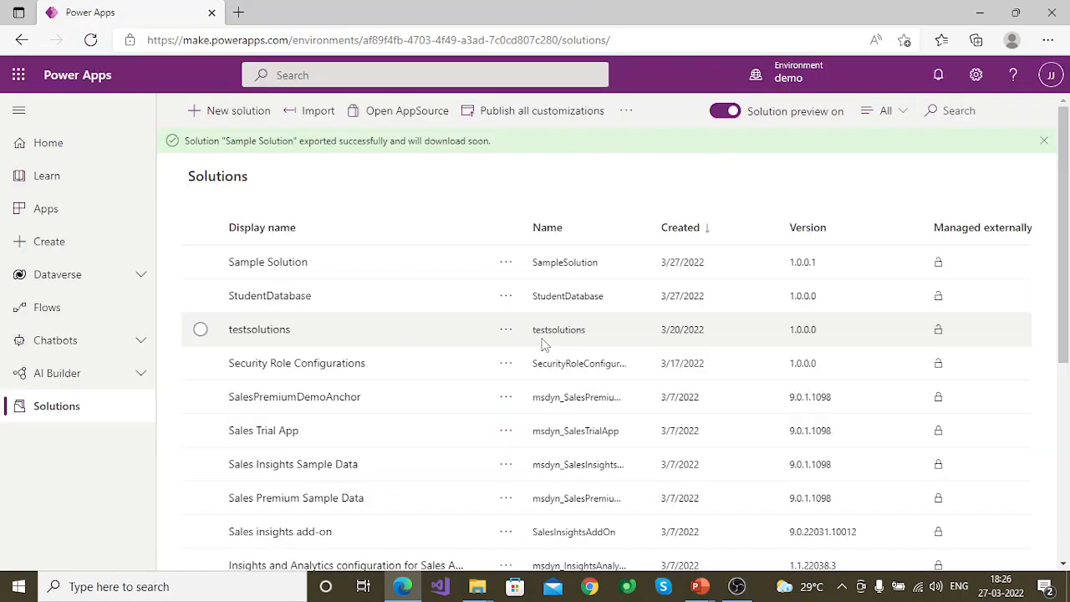
Switch to the running PowerPoint slide show and advance to the closing "Thank you" slide.
{"action": "mouse_move", "coordinate": [697, 595]}
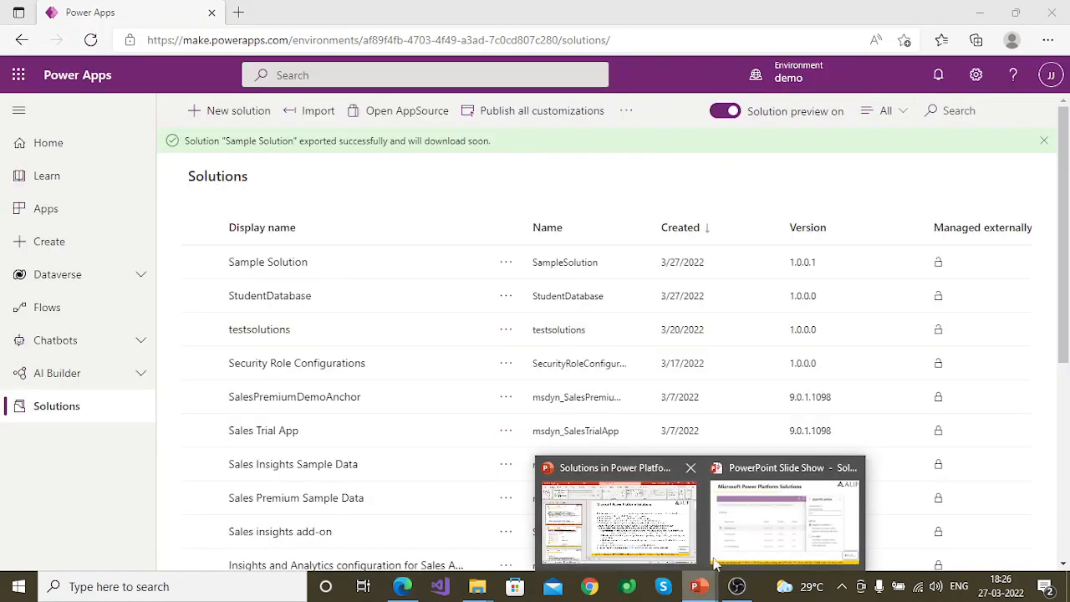
{"action": "left_click", "coordinate": [764, 480]}
{"action": "left_click", "coordinate": [661, 291]}
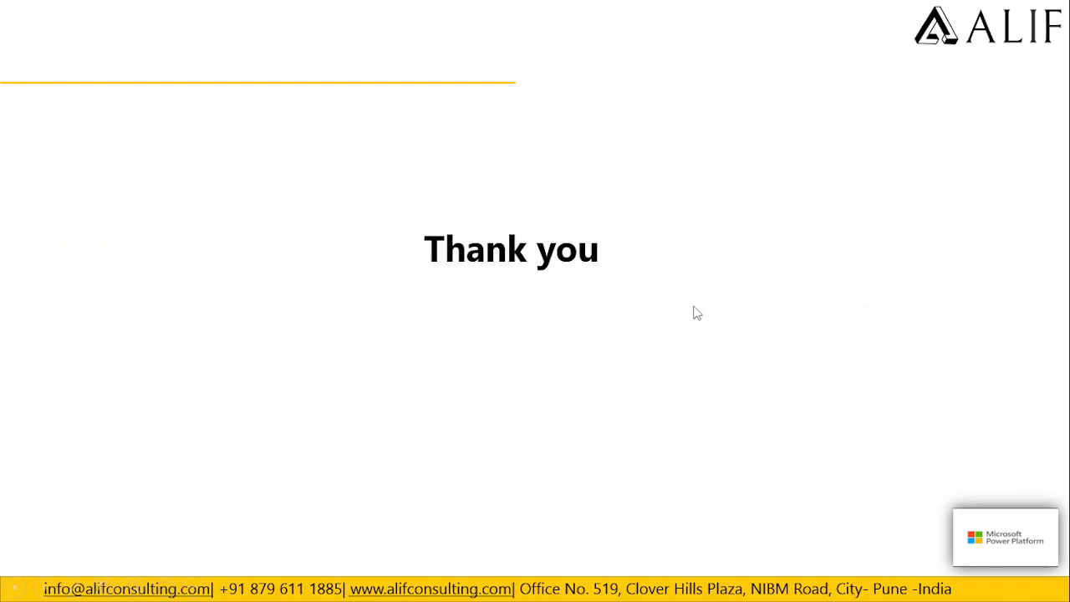
{"action": "key", "text": "super"}
{"action": "left_click", "coordinate": [738, 585]}
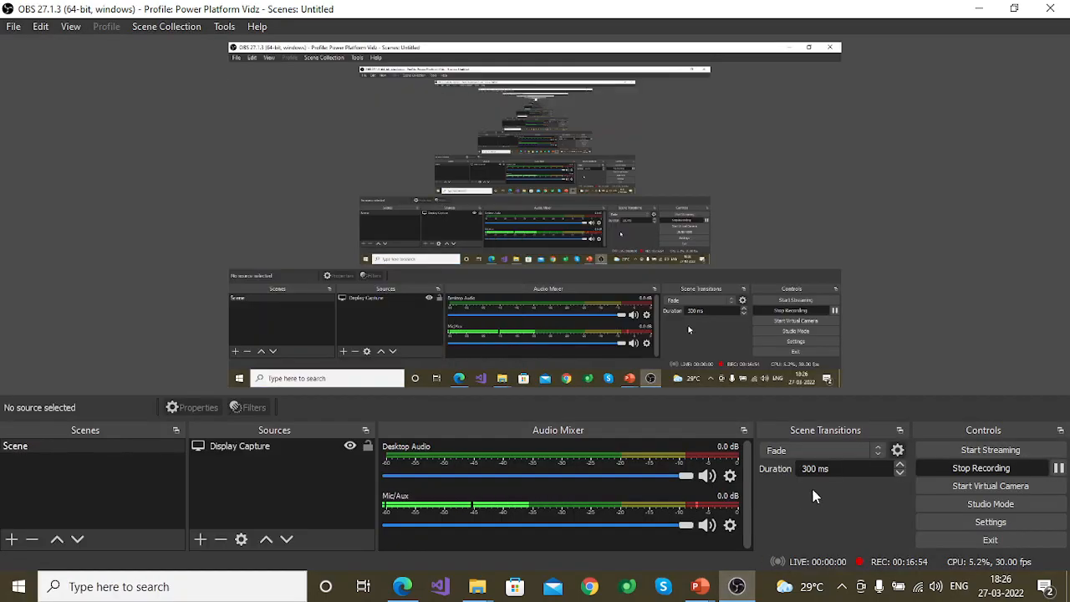